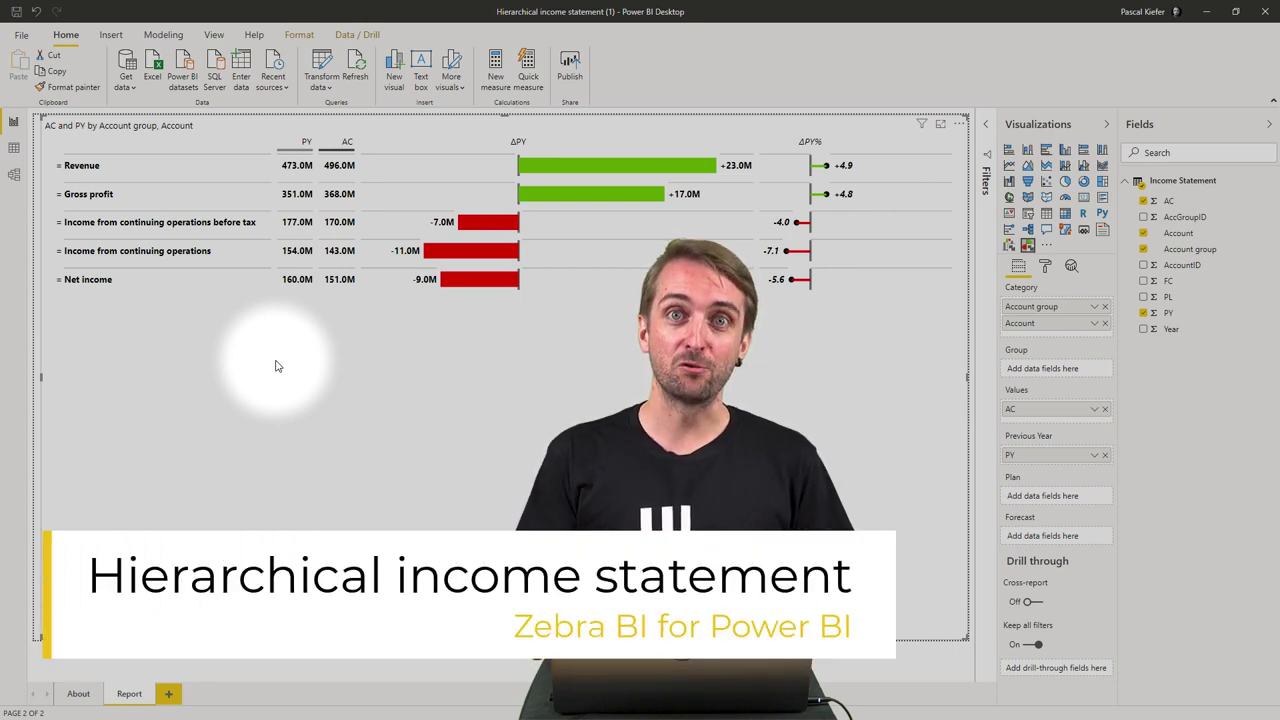
- In the finished report, expand the Revenue, Gross profit and Income from continuing operations before tax groups
click(56, 167)
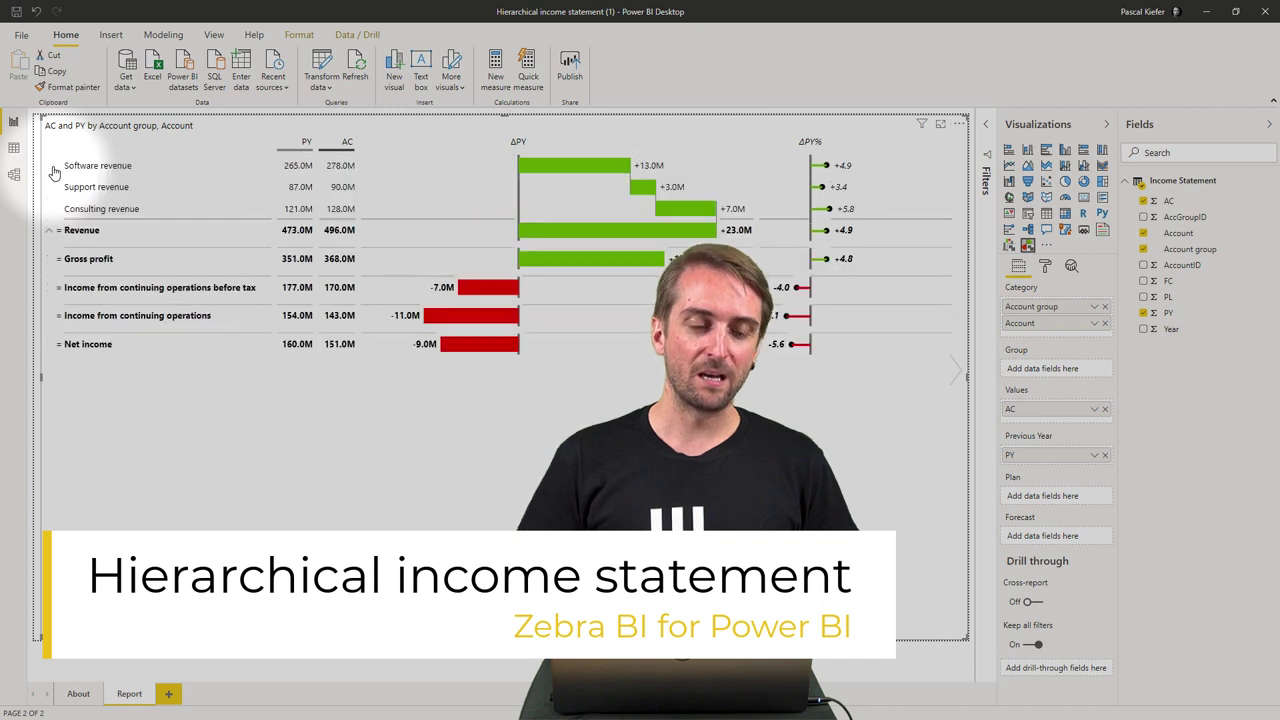
click(50, 258)
click(49, 306)
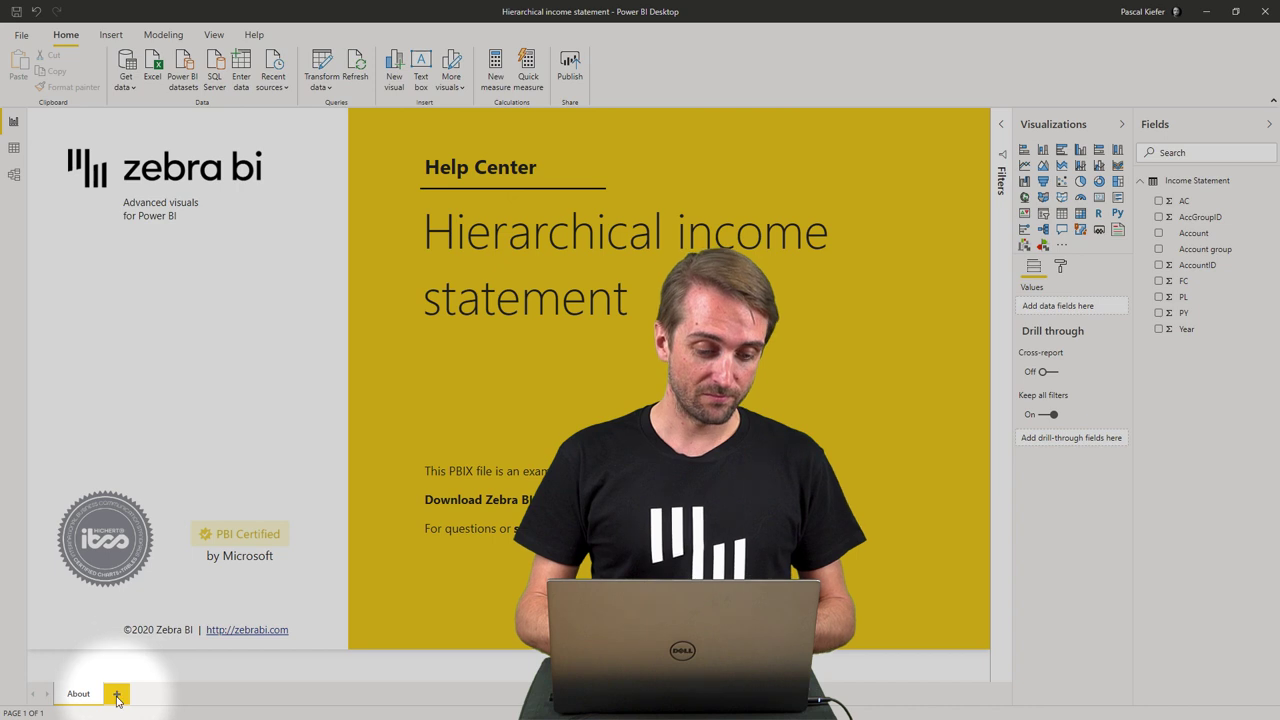
- Add a blank Page 1 and view the Income Statement table's raw data
click(116, 693)
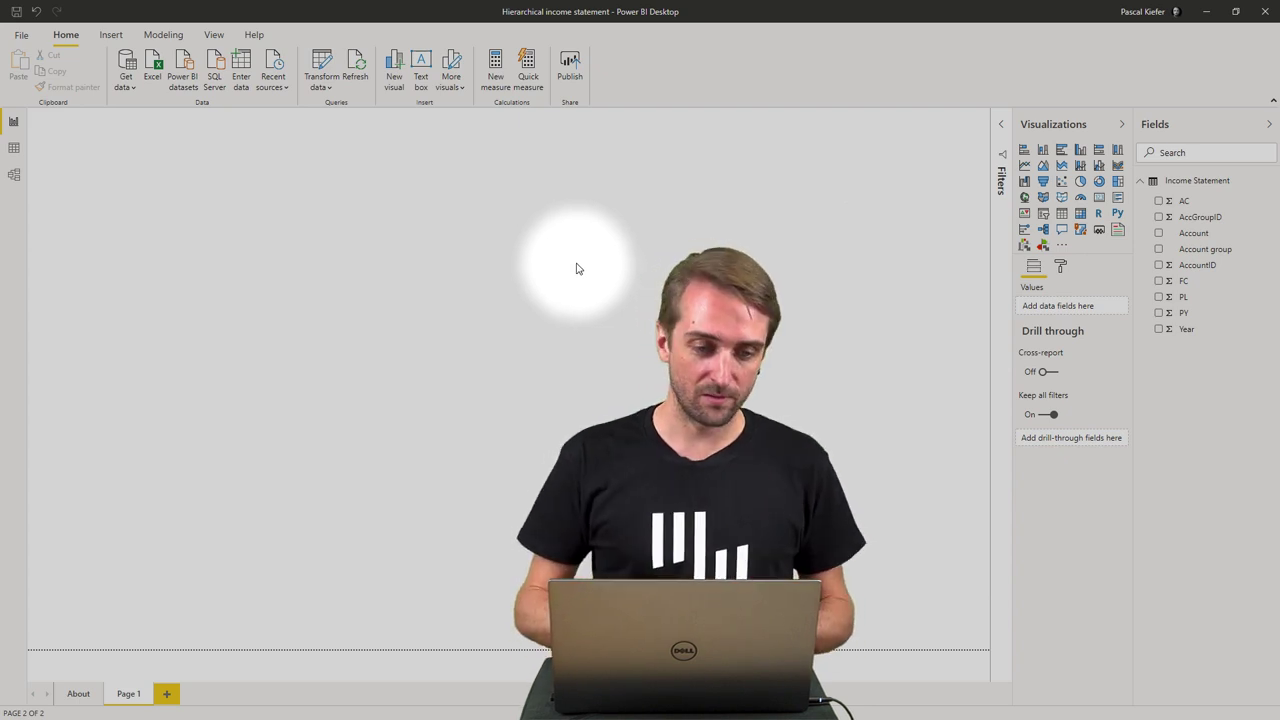
click(15, 150)
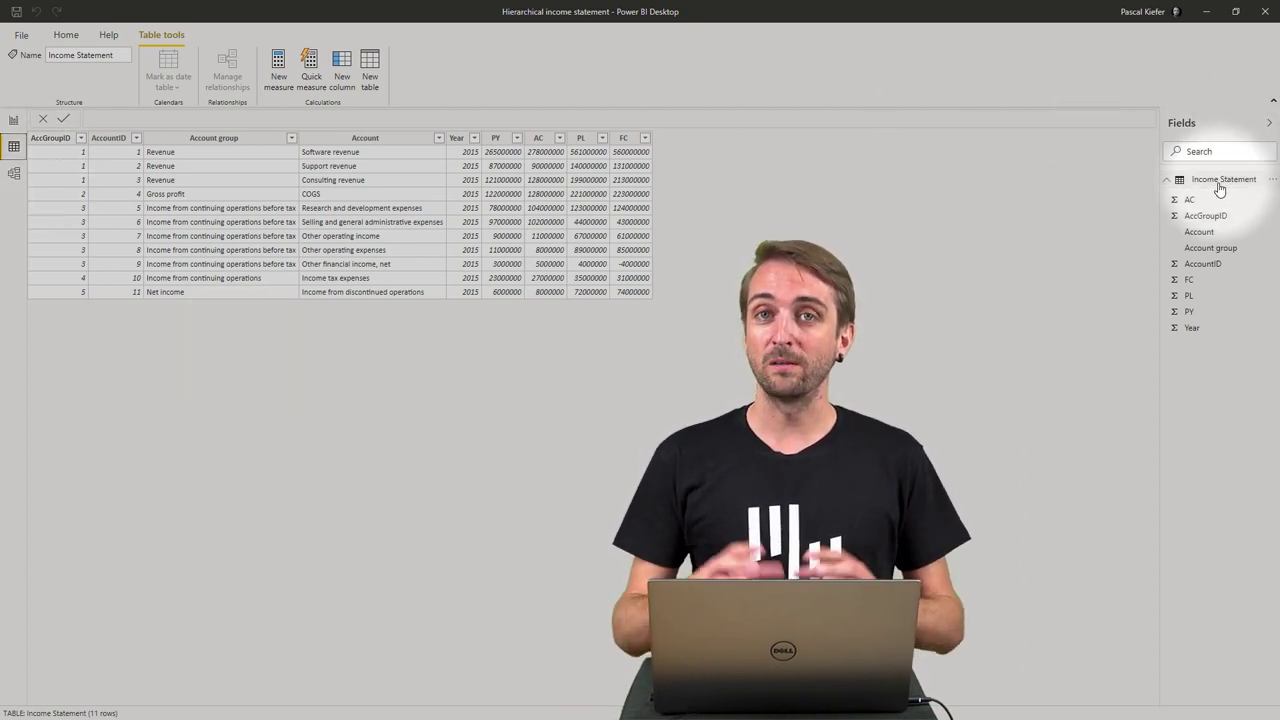
mouse_move(1219, 189)
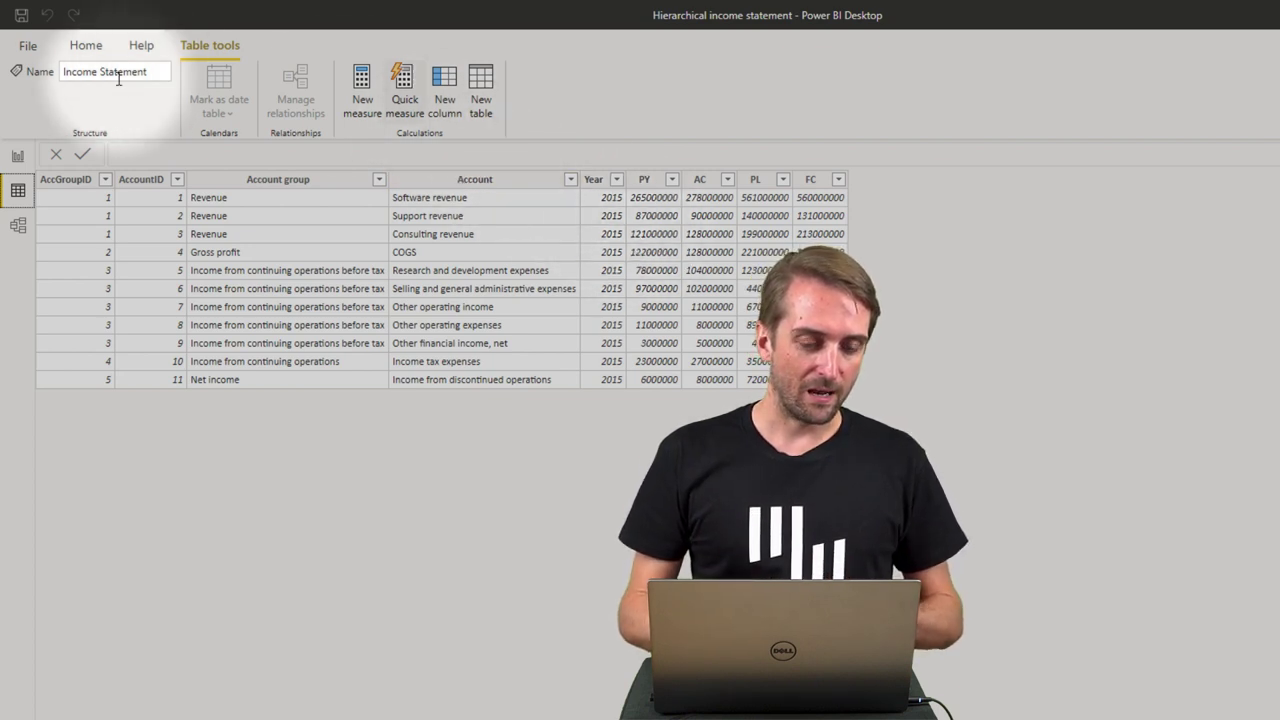
- Place a Zebra BI Tables visual on Page 1 and enlarge it to fill the canvas
click(17, 157)
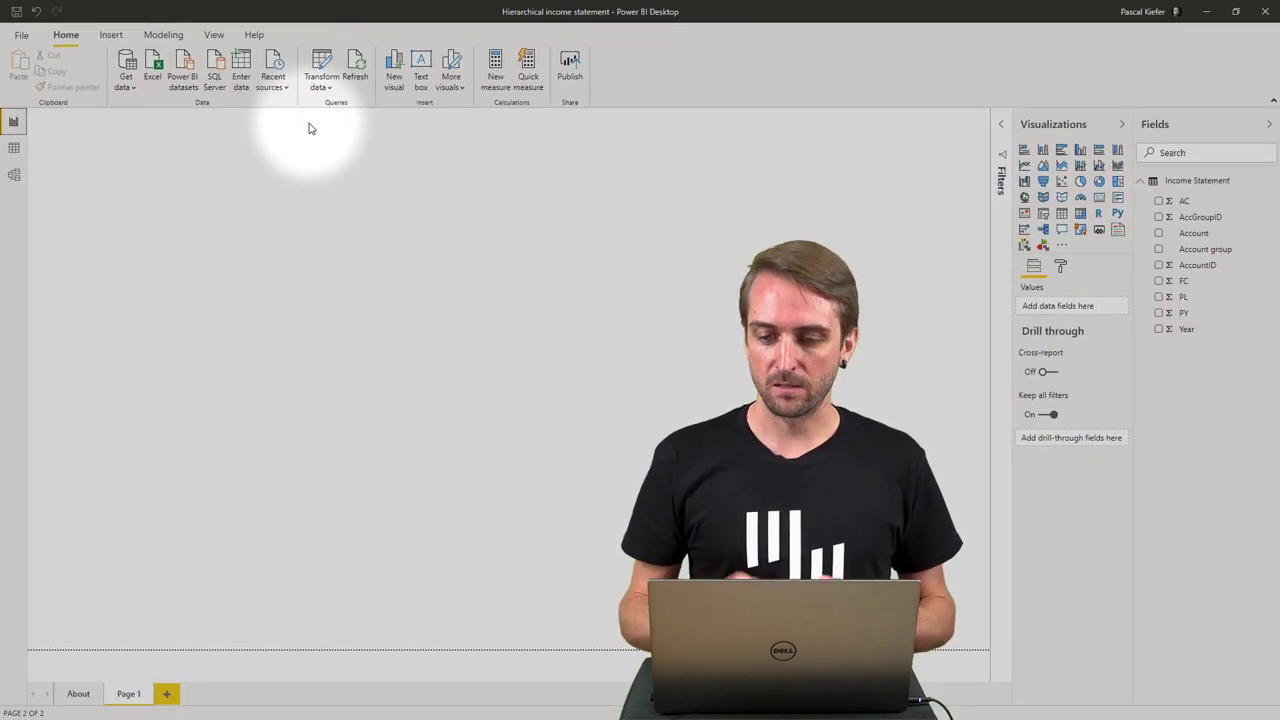
click(1043, 248)
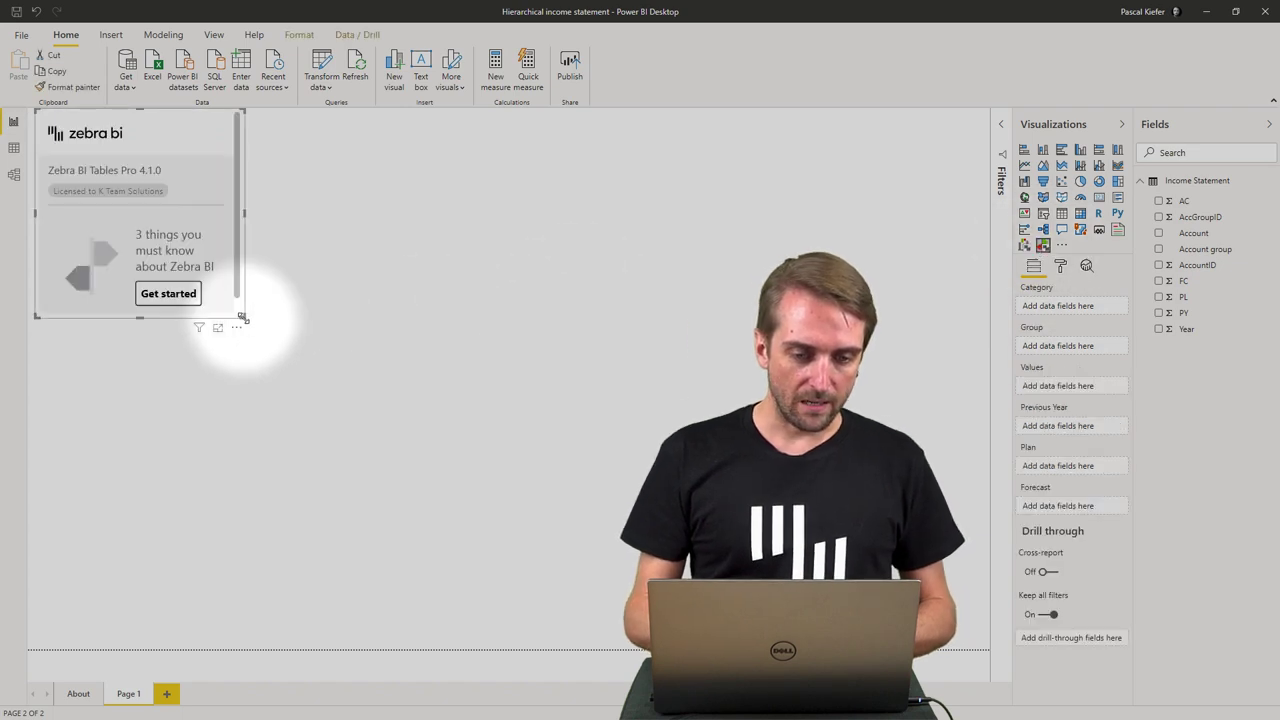
drag(241, 317, 987, 652)
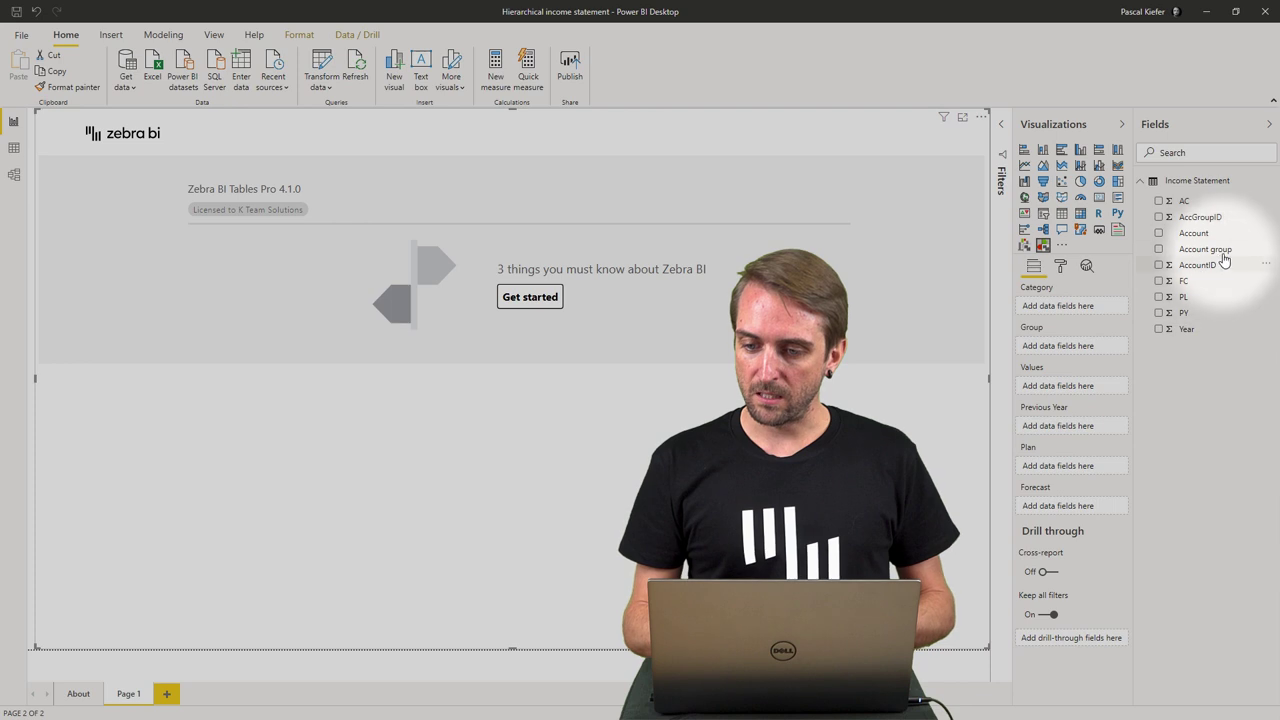
- Put Account group then Account in the Category well, and check the Gross profit group collapses and expands
drag(1227, 256, 1063, 309)
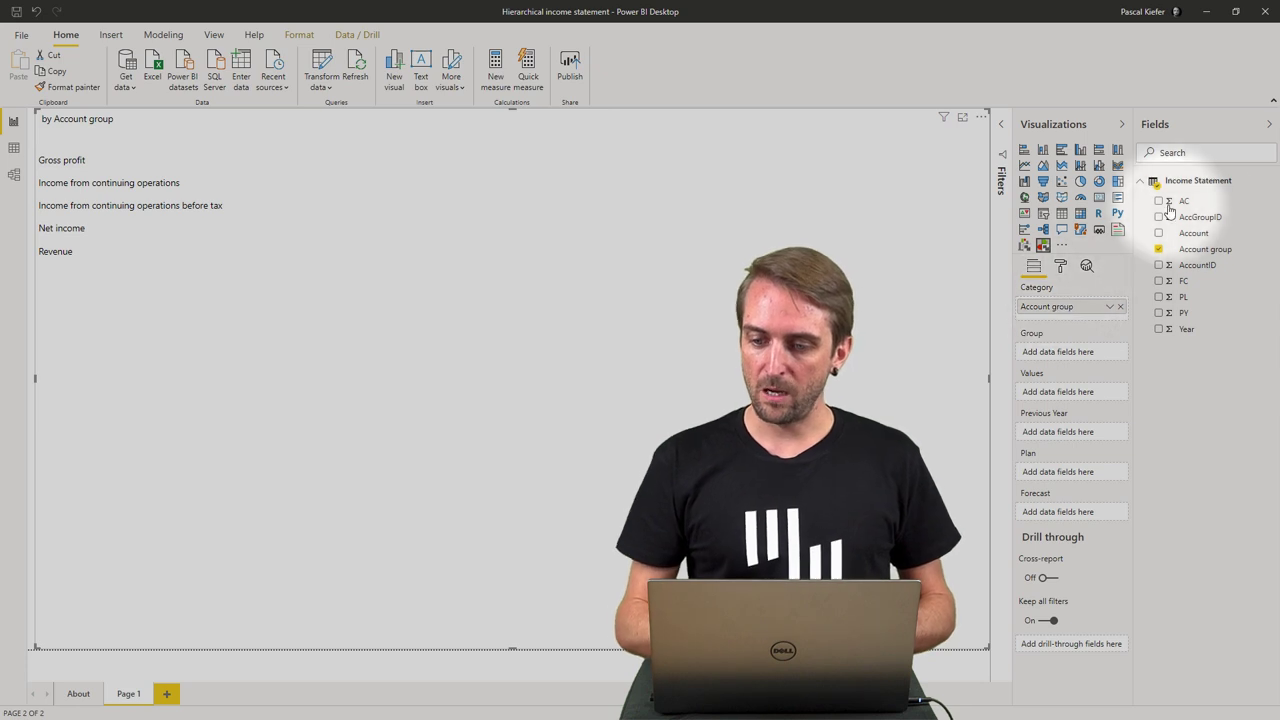
drag(1211, 234, 1056, 318)
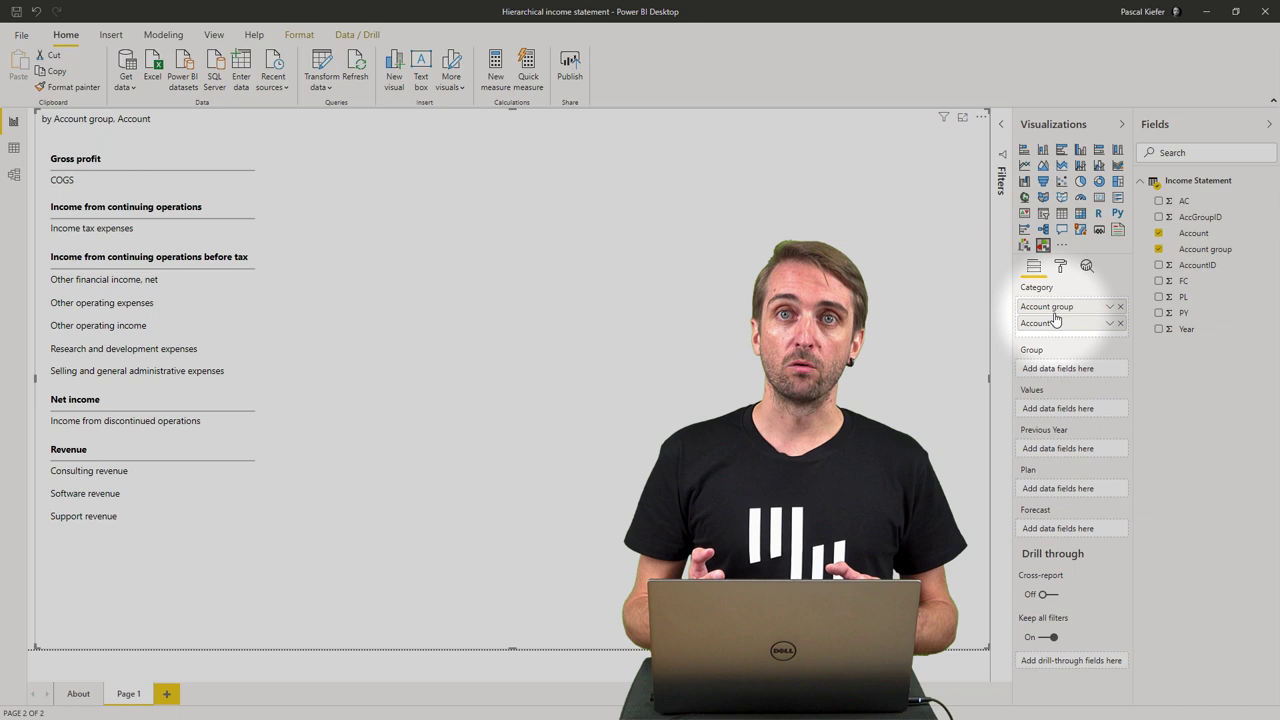
click(44, 160)
click(44, 160)
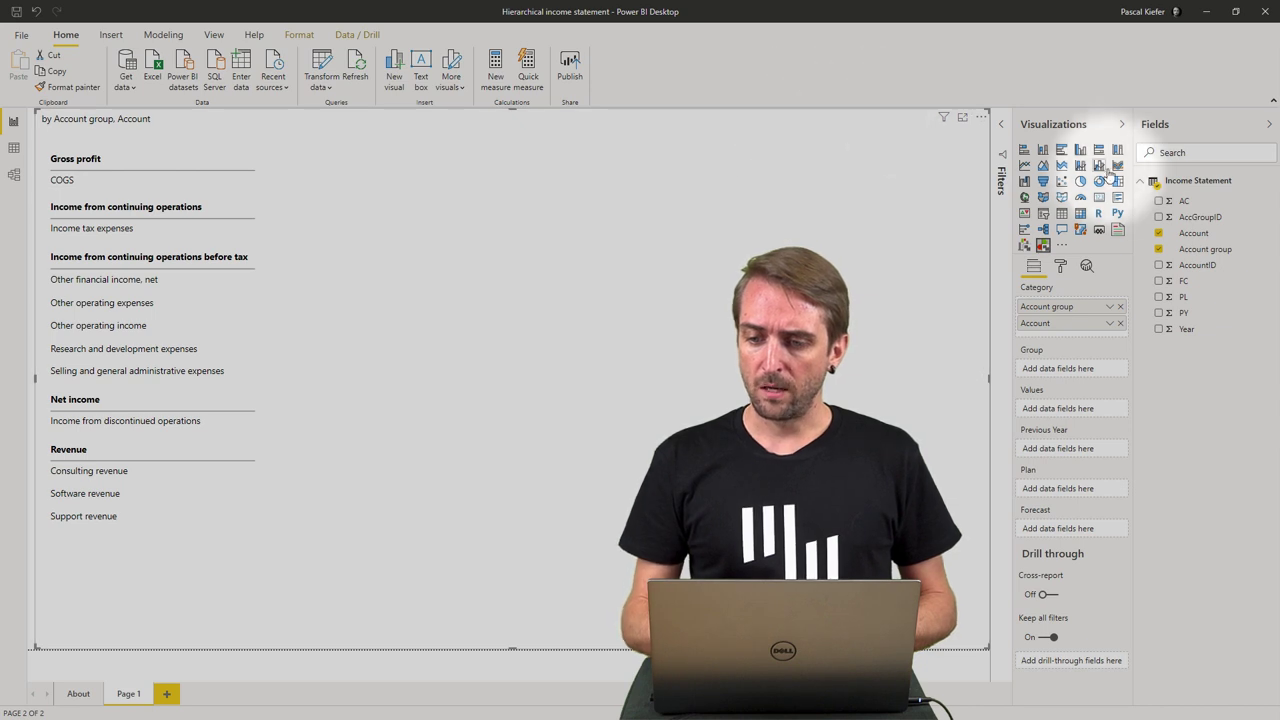
- Sort the Account group column by AccGroupID and the Account column by AccountID
click(1210, 249)
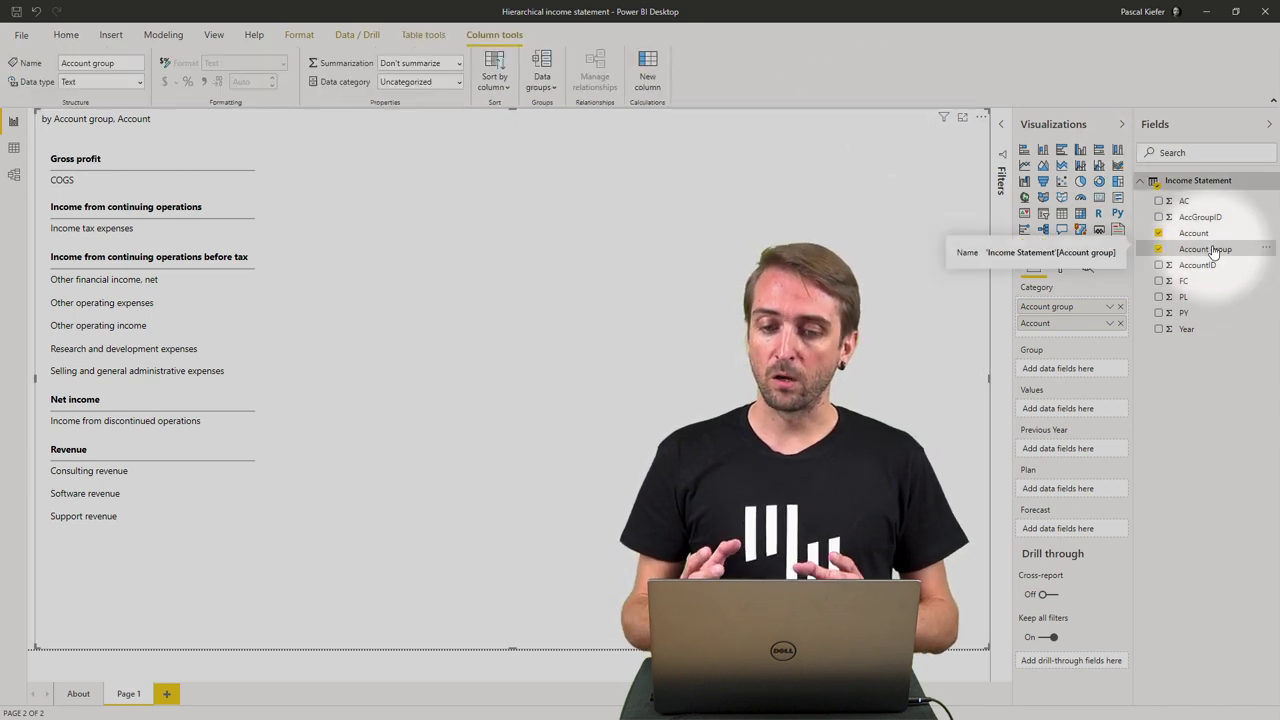
click(503, 81)
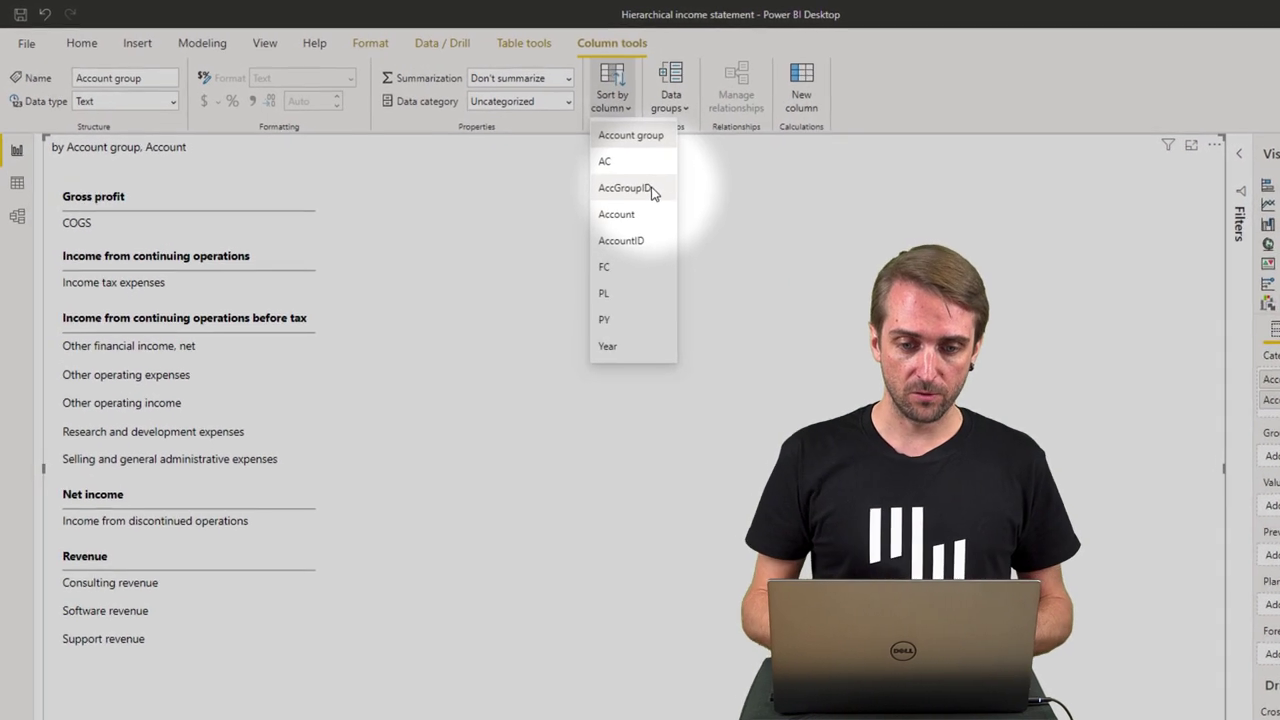
click(665, 202)
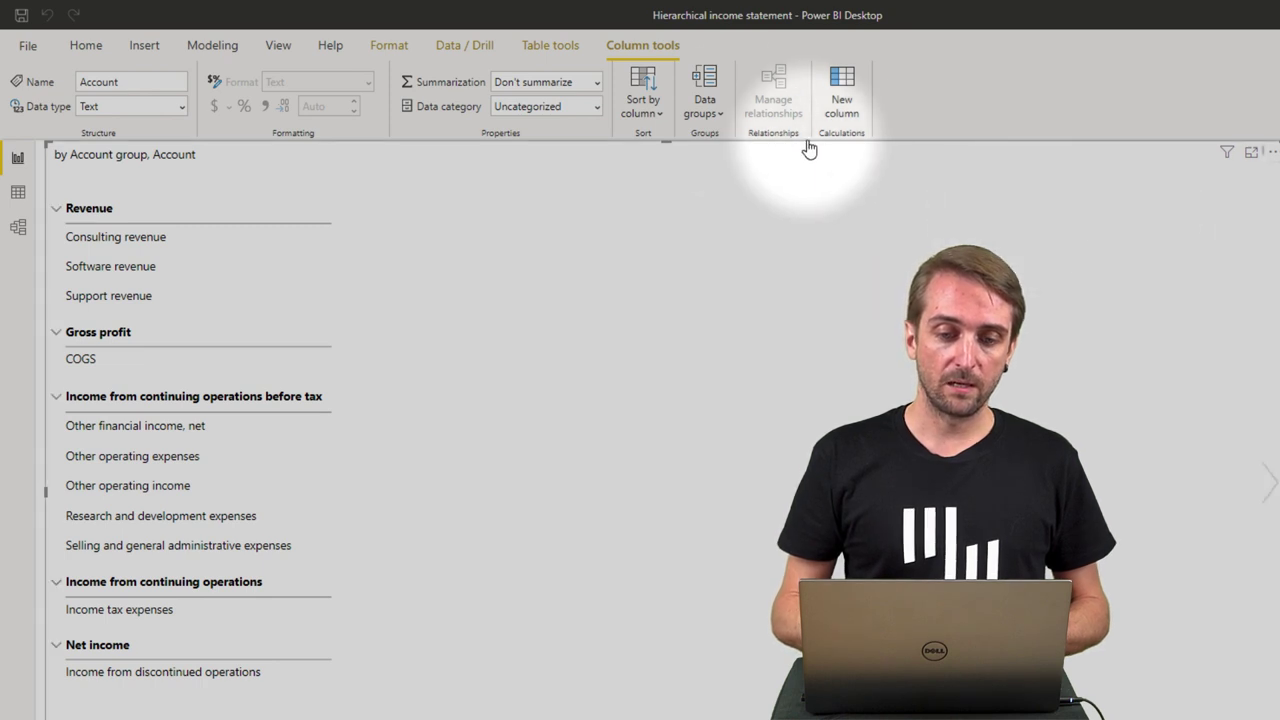
click(654, 114)
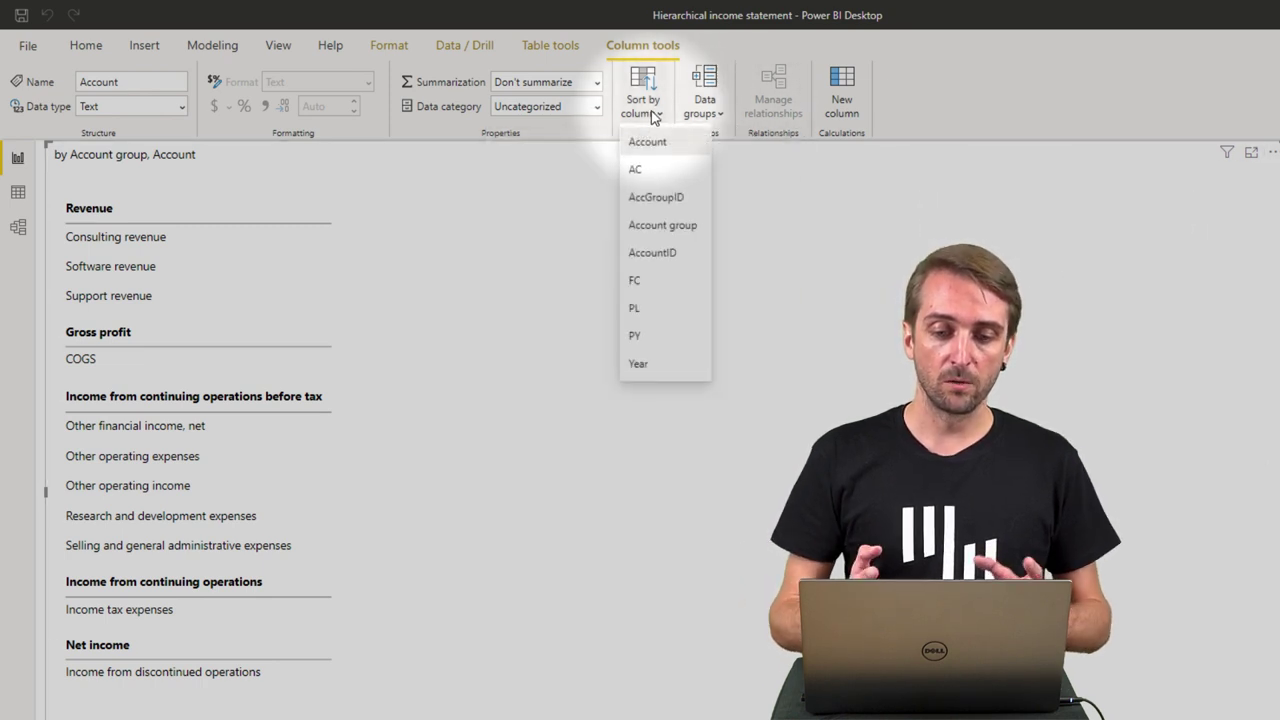
click(668, 256)
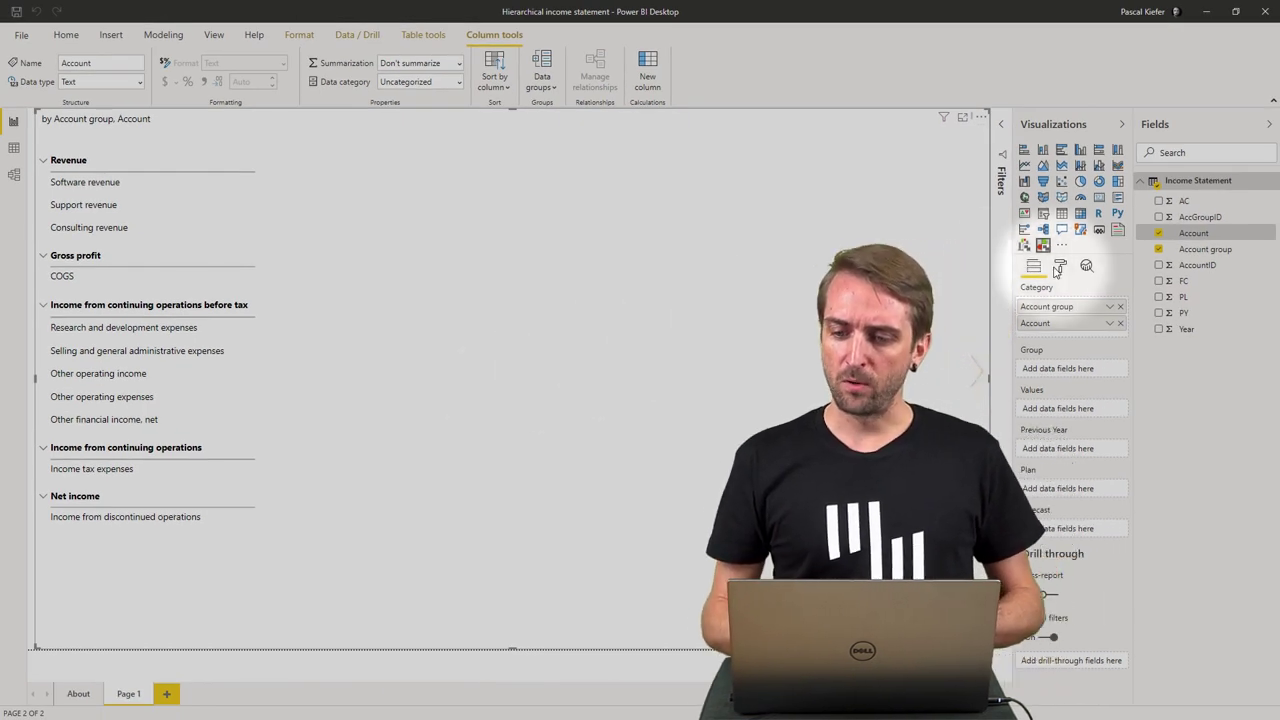
- Add AC as the values and PY as previous year, keeping rows in income-statement order
drag(1190, 203, 1058, 413)
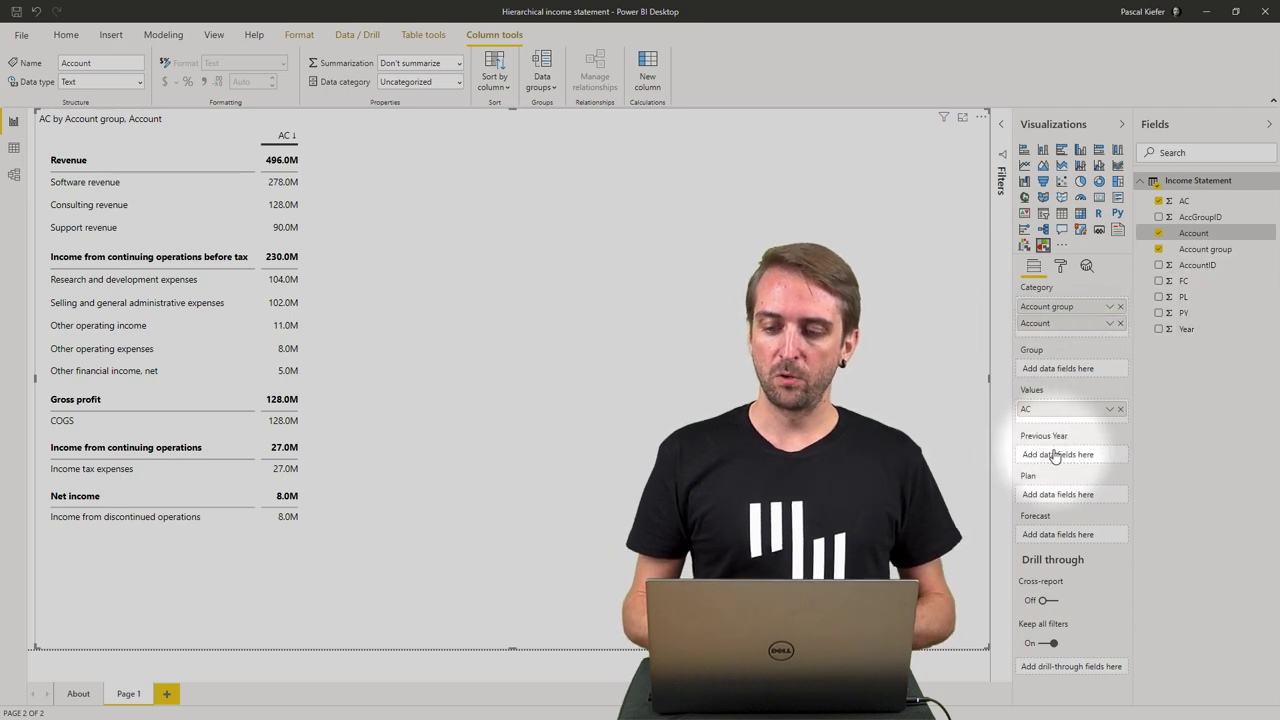
drag(1054, 456, 1054, 456)
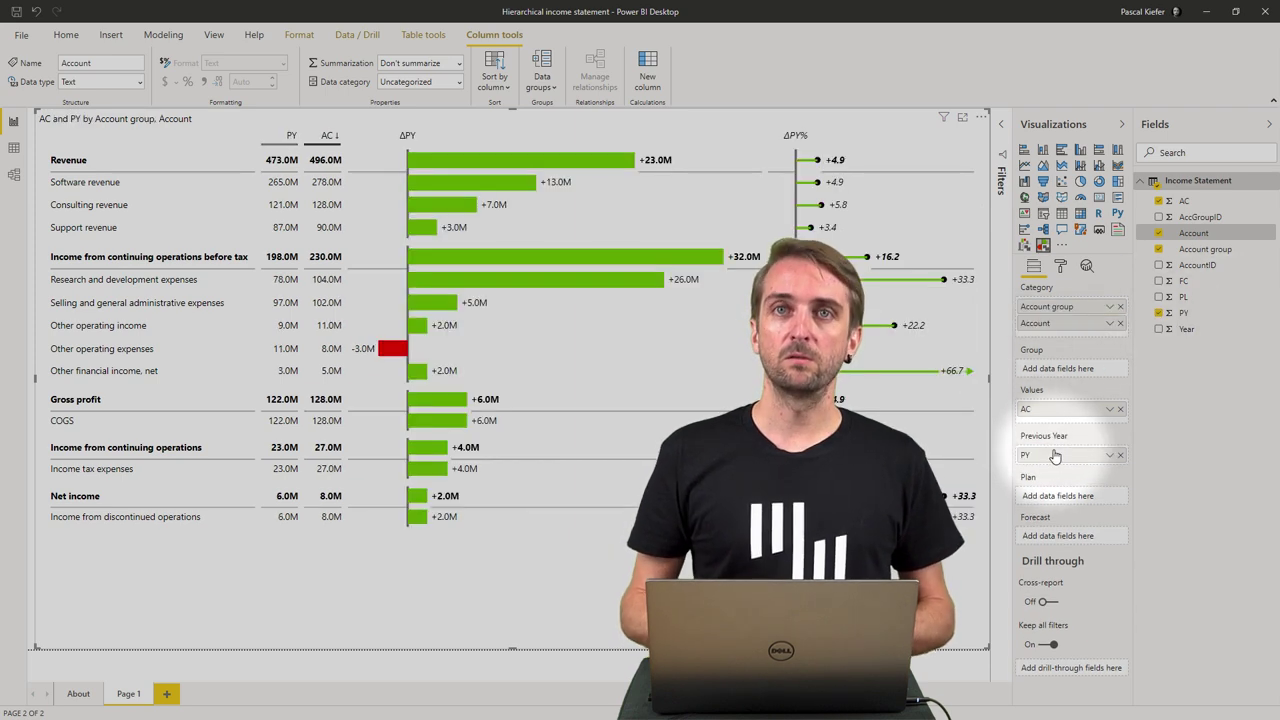
click(314, 136)
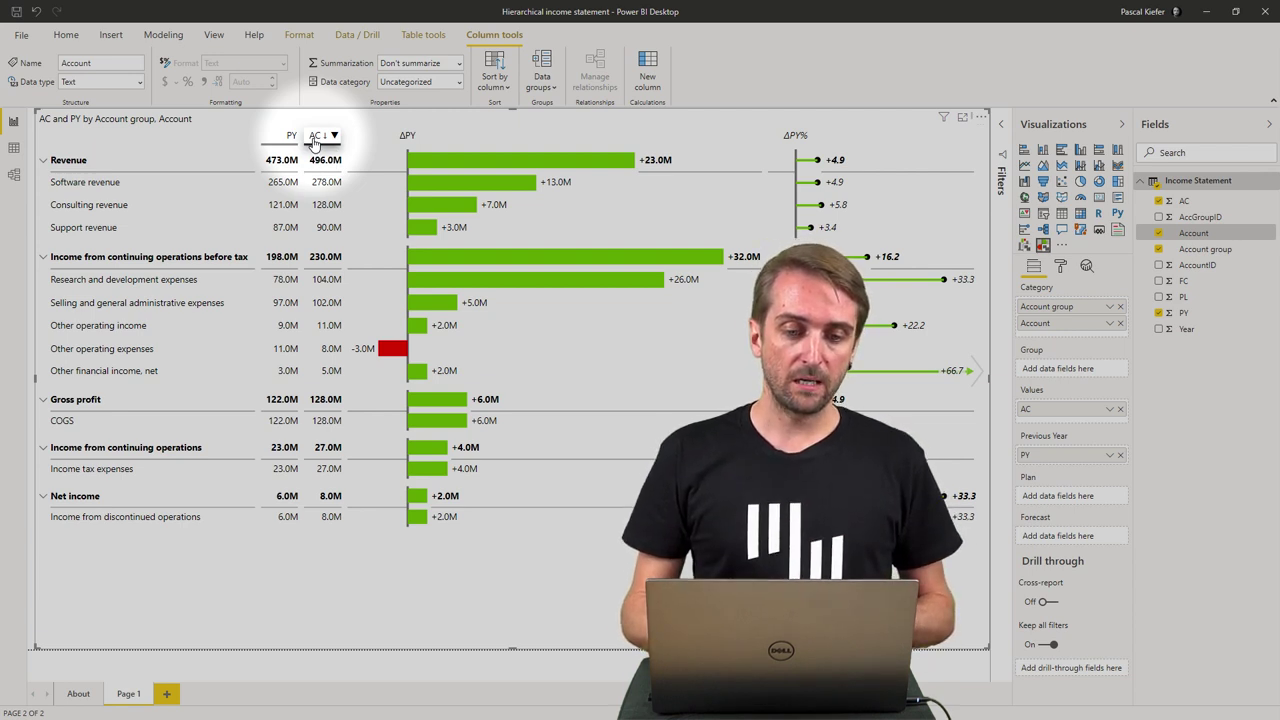
click(314, 136)
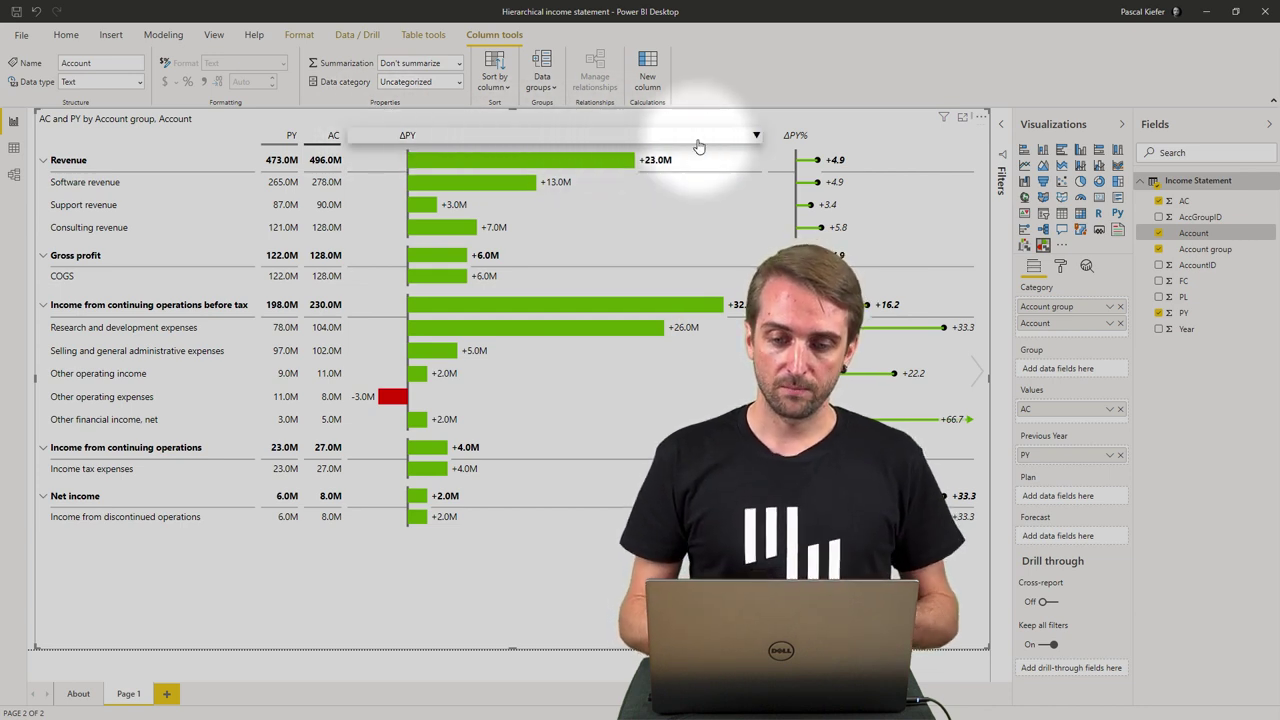
- Switch the ΔPY column to a waterfall chart, briefly highlighting the Software revenue row
click(757, 139)
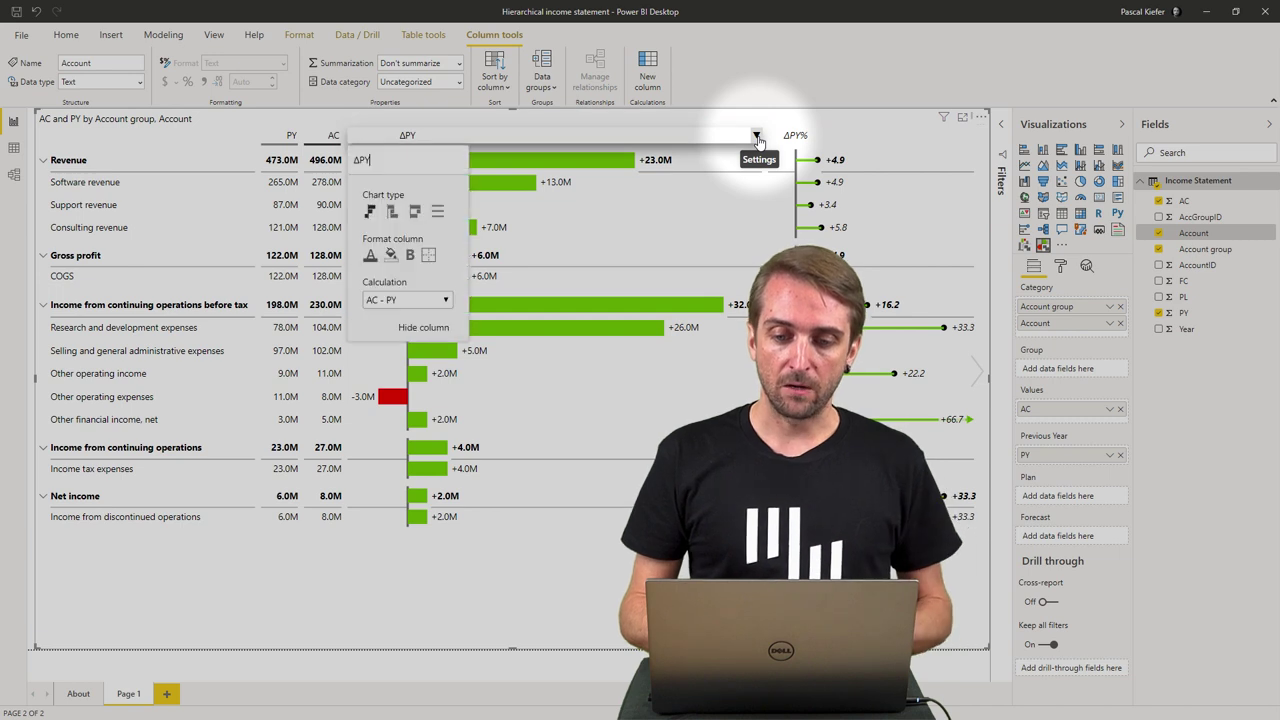
click(415, 214)
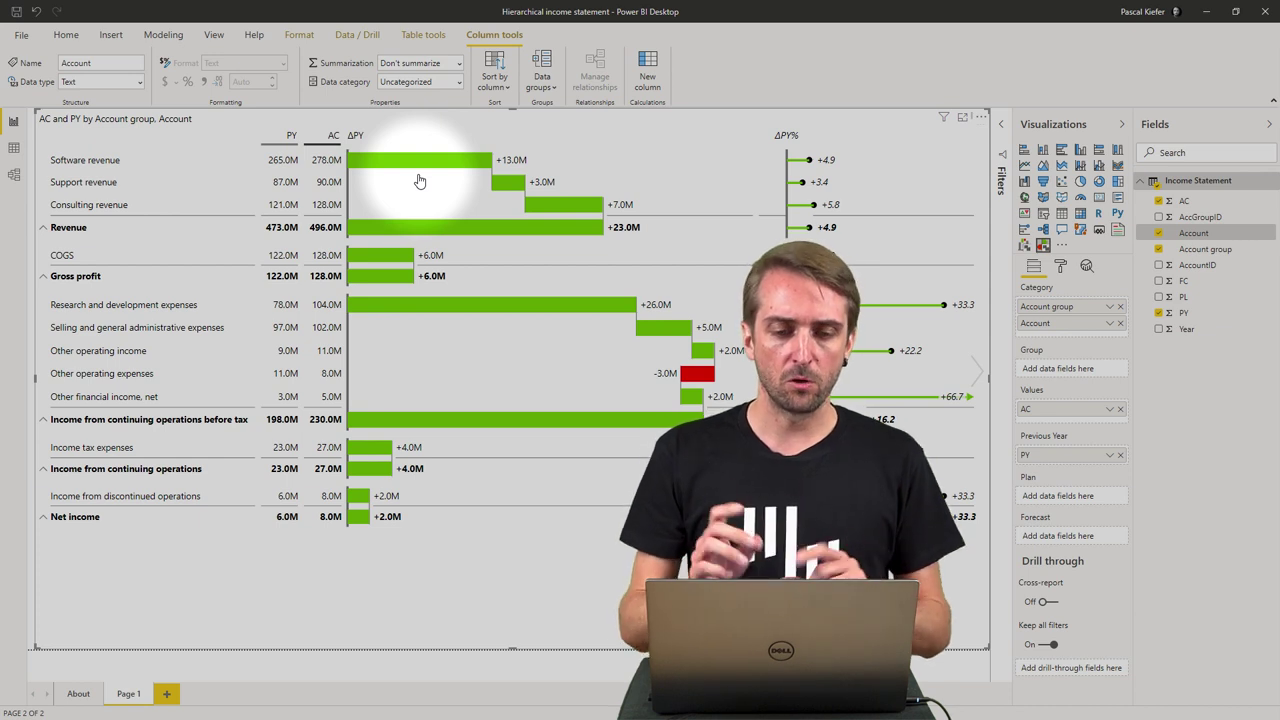
click(112, 168)
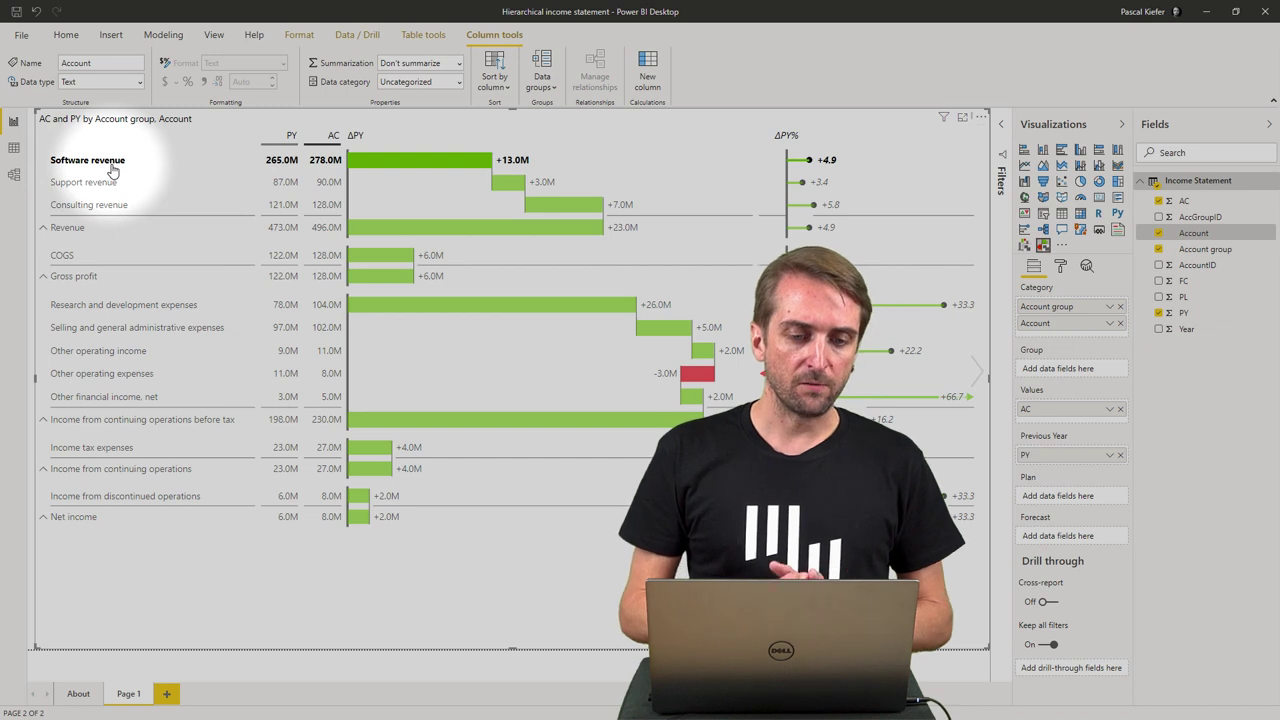
click(257, 171)
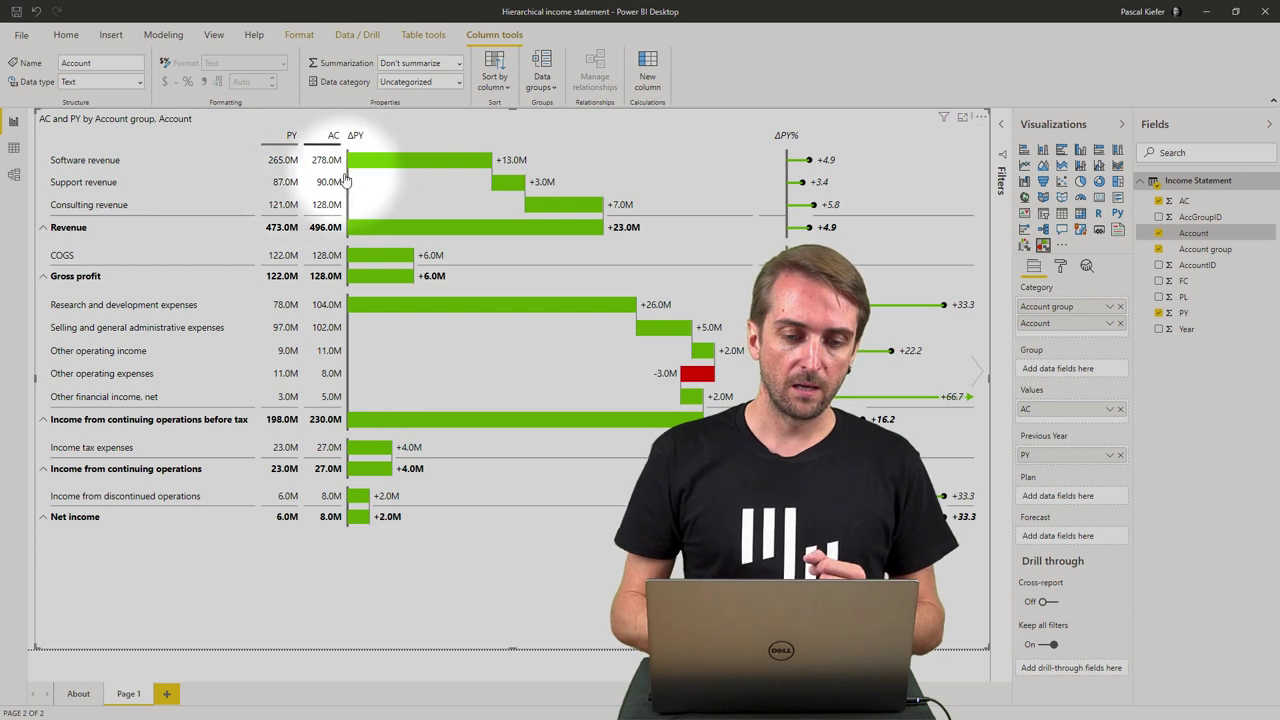
mouse_move(418, 170)
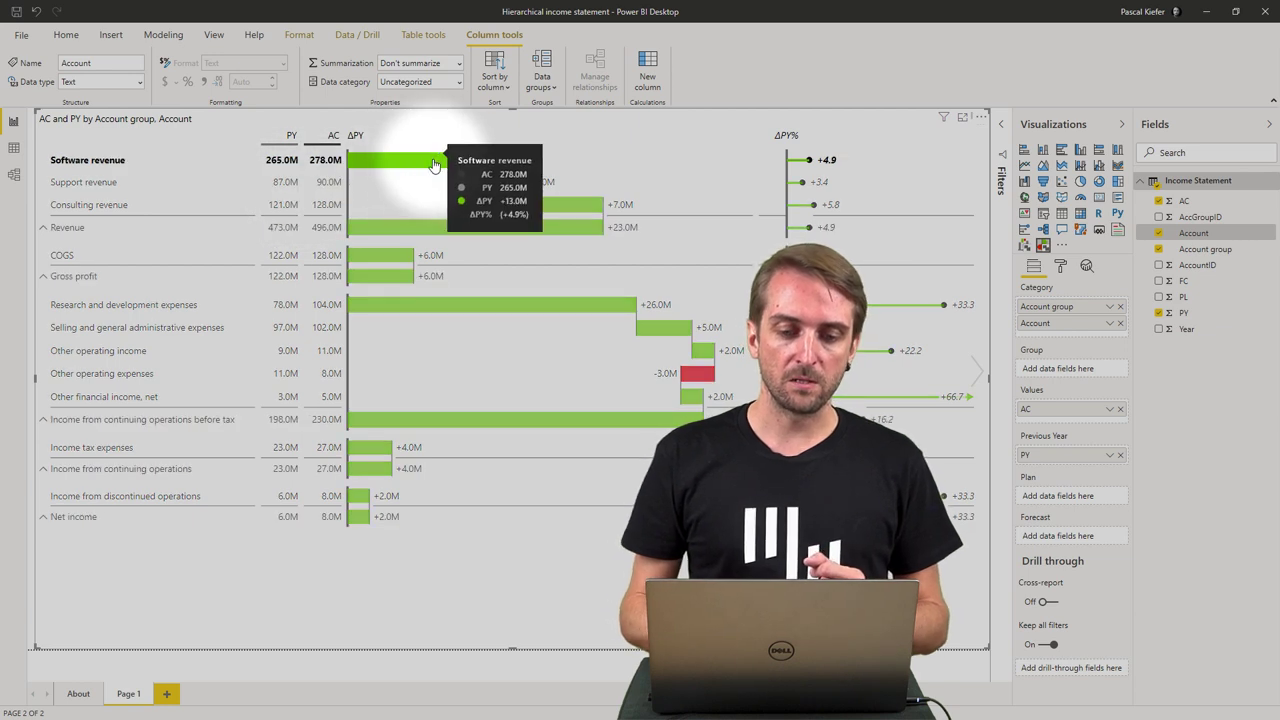
- Mark the Revenue row as a Result in its context menu
right_click(73, 237)
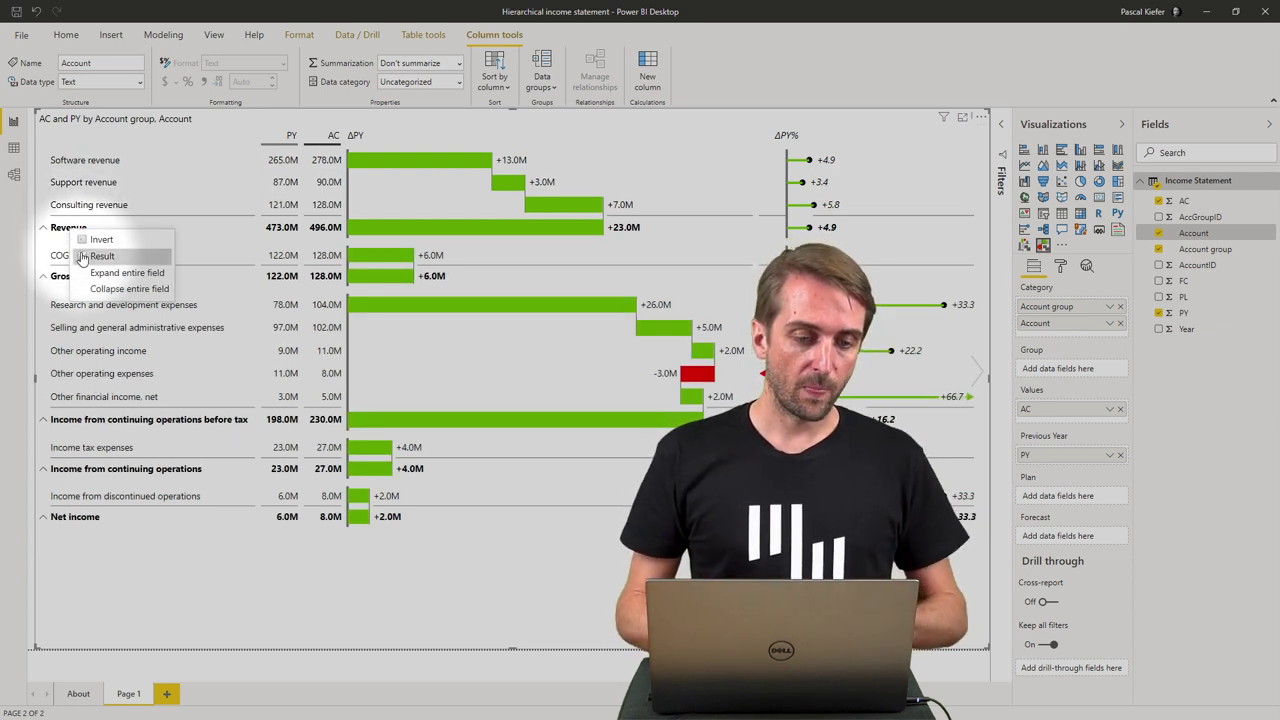
click(84, 256)
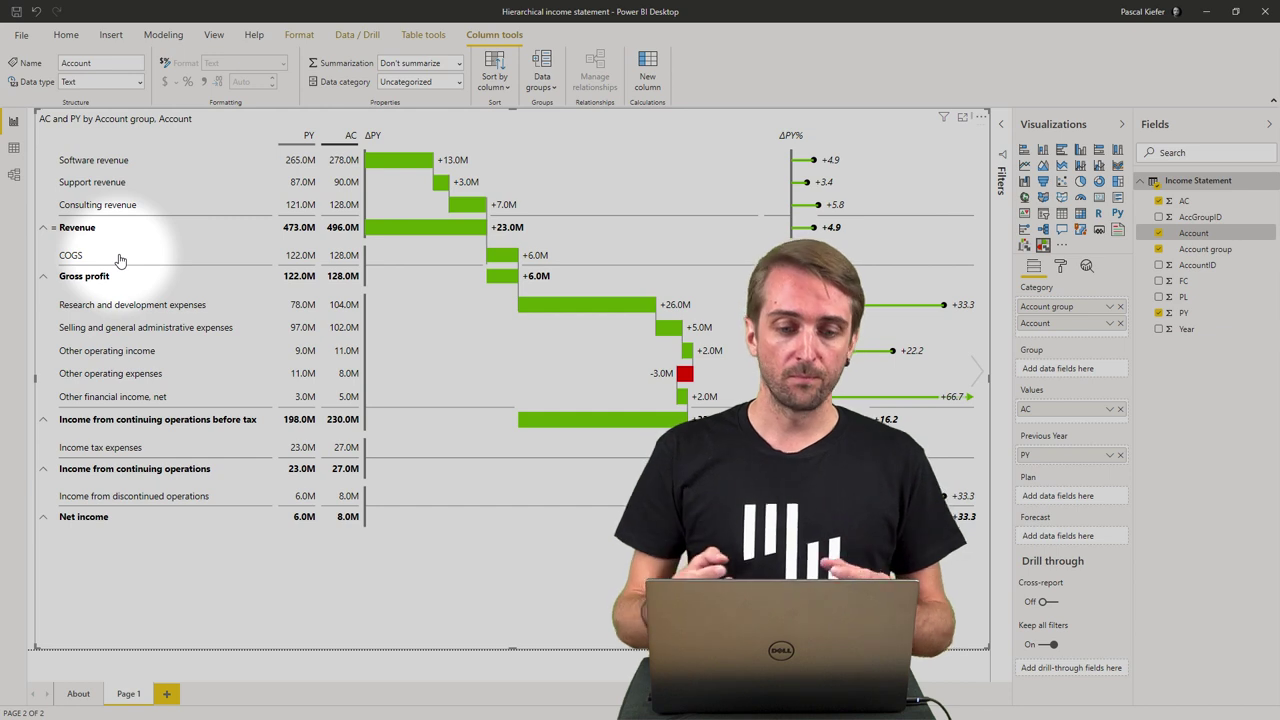
click(283, 258)
click(256, 263)
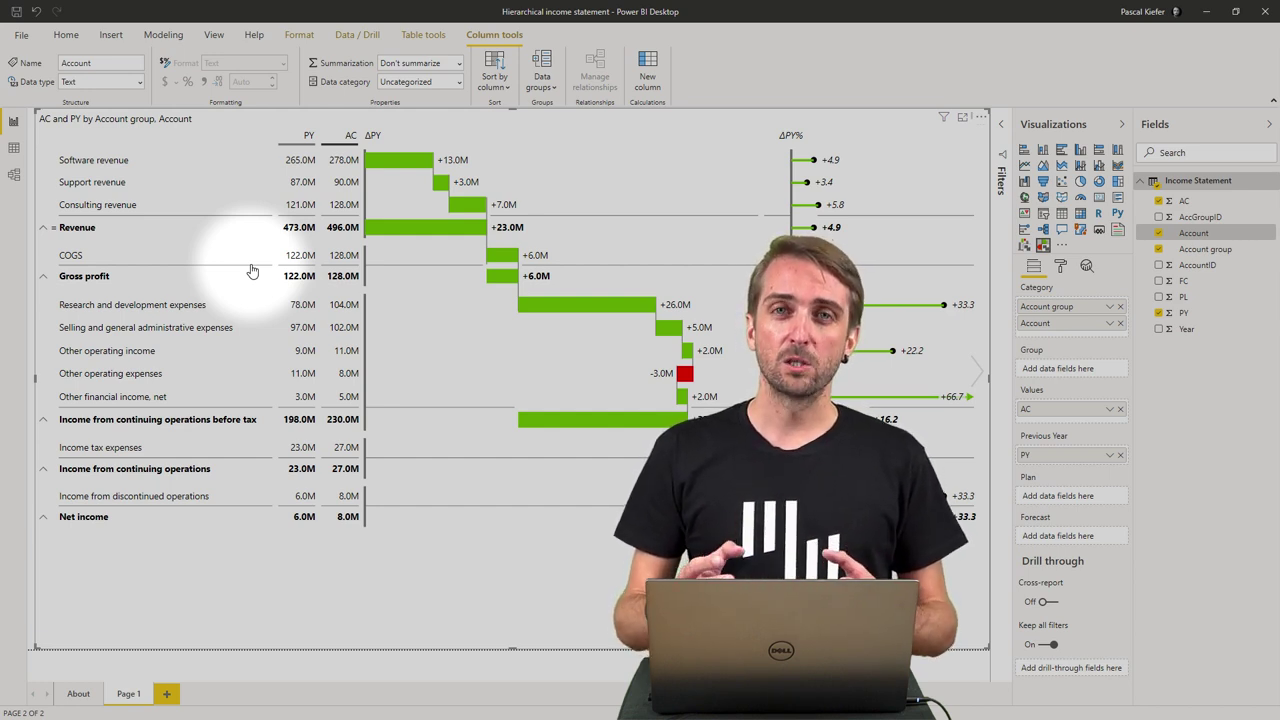
click(503, 256)
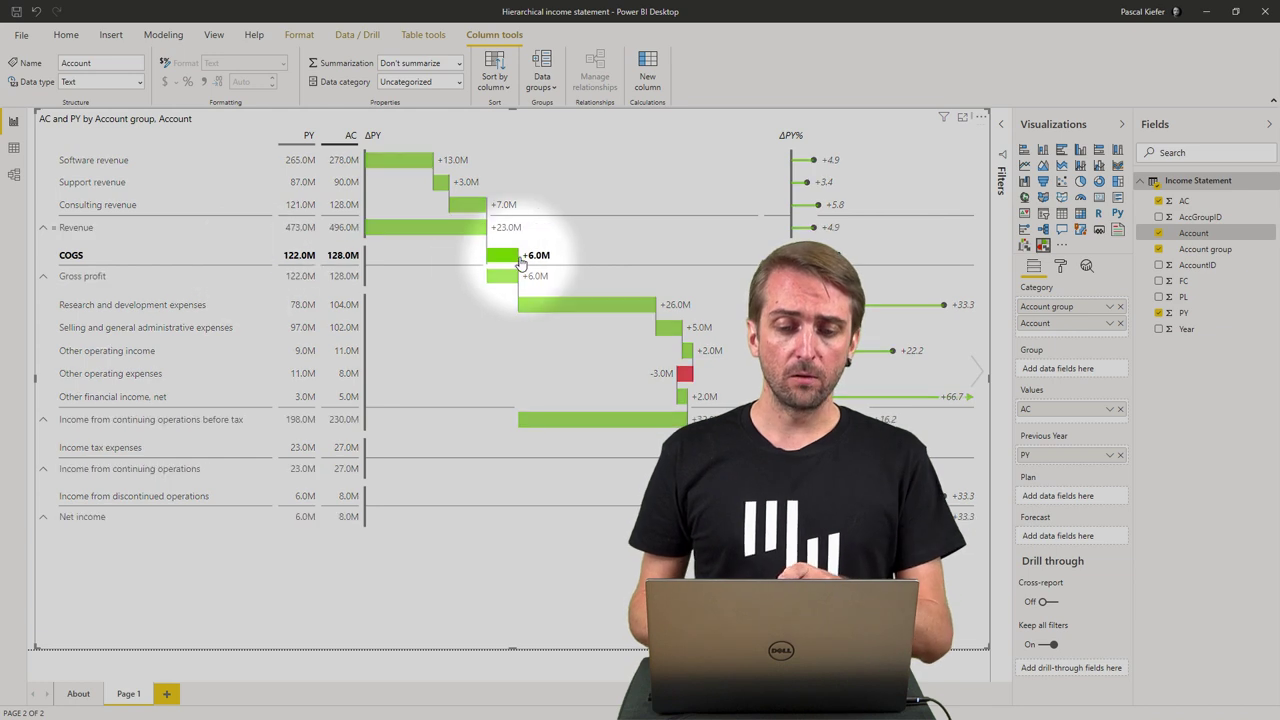
click(426, 274)
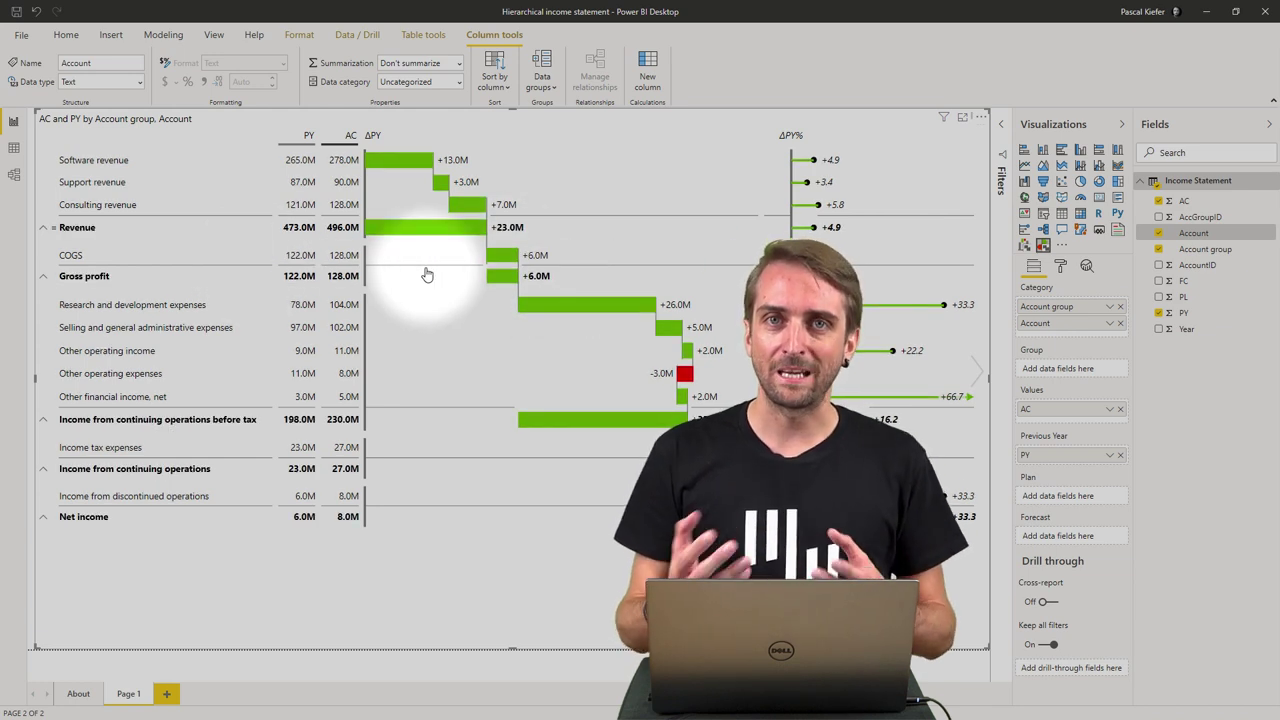
- Invert the COGS row so its +6.0M increase counts as unfavourable
click(72, 256)
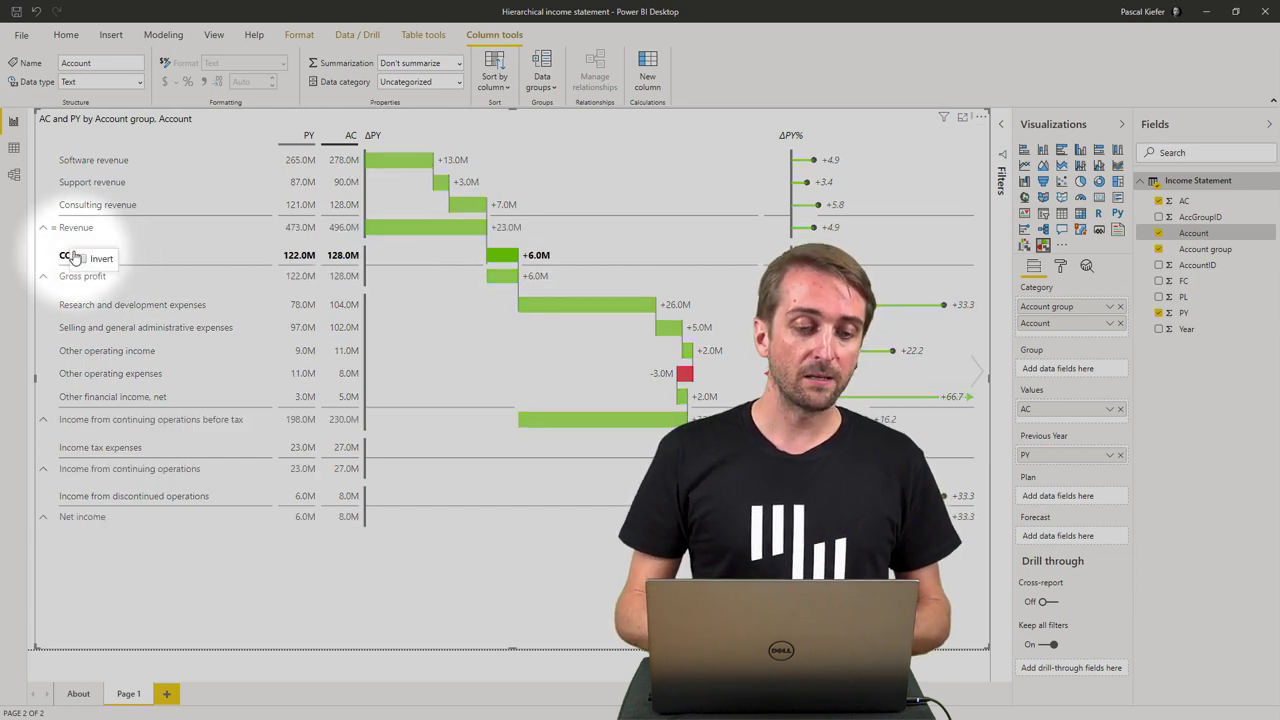
click(74, 257)
click(83, 262)
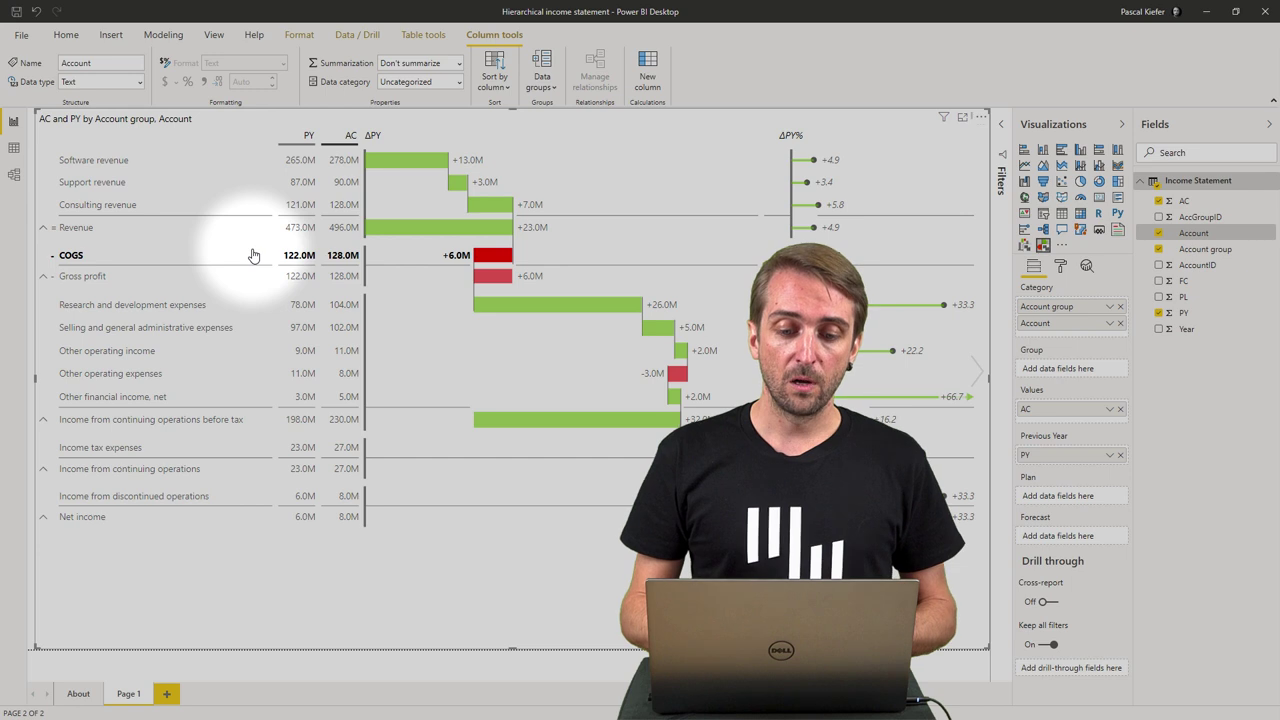
mouse_move(500, 258)
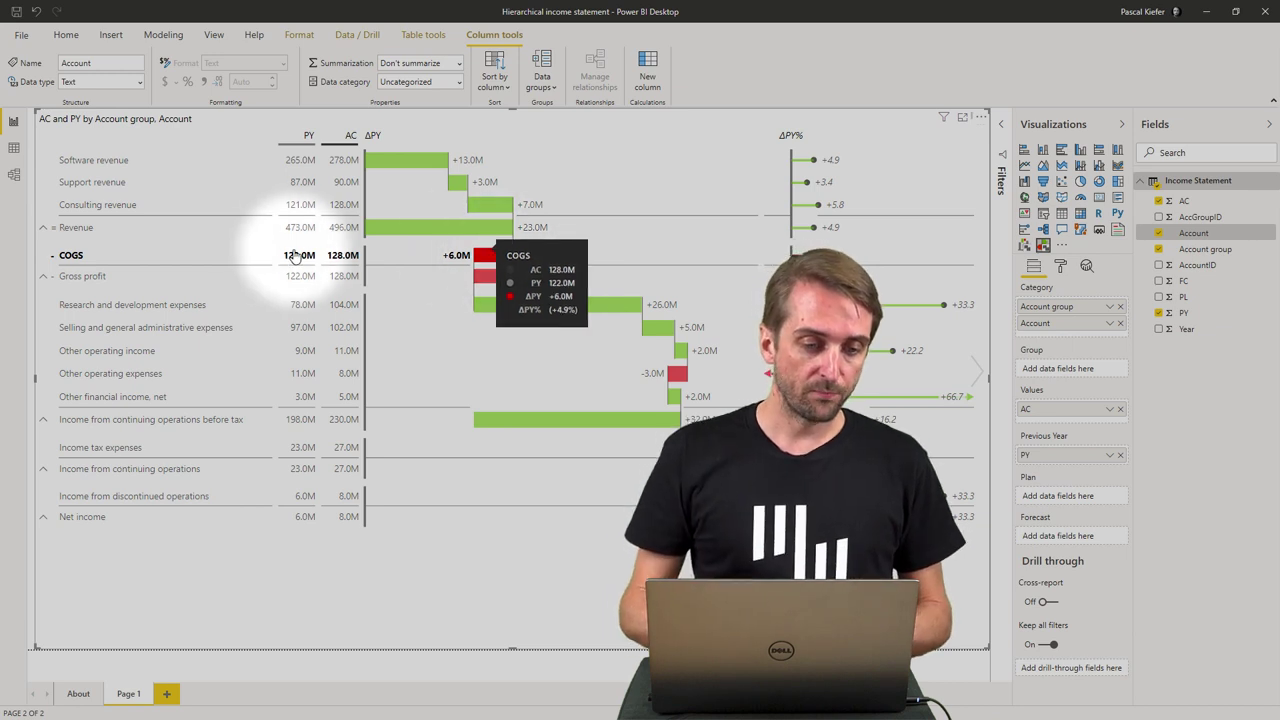
- Make Gross profit a result row and invert R&D, SG&A and other operating expenses
right_click(87, 280)
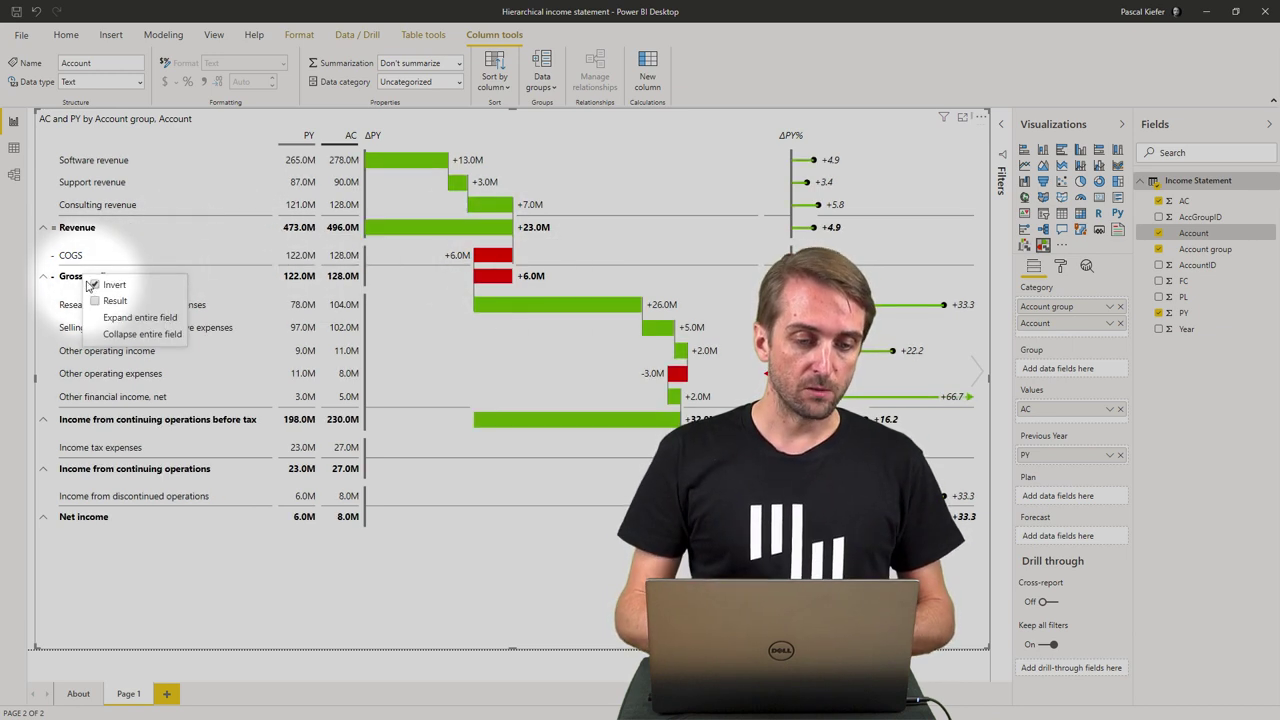
click(96, 305)
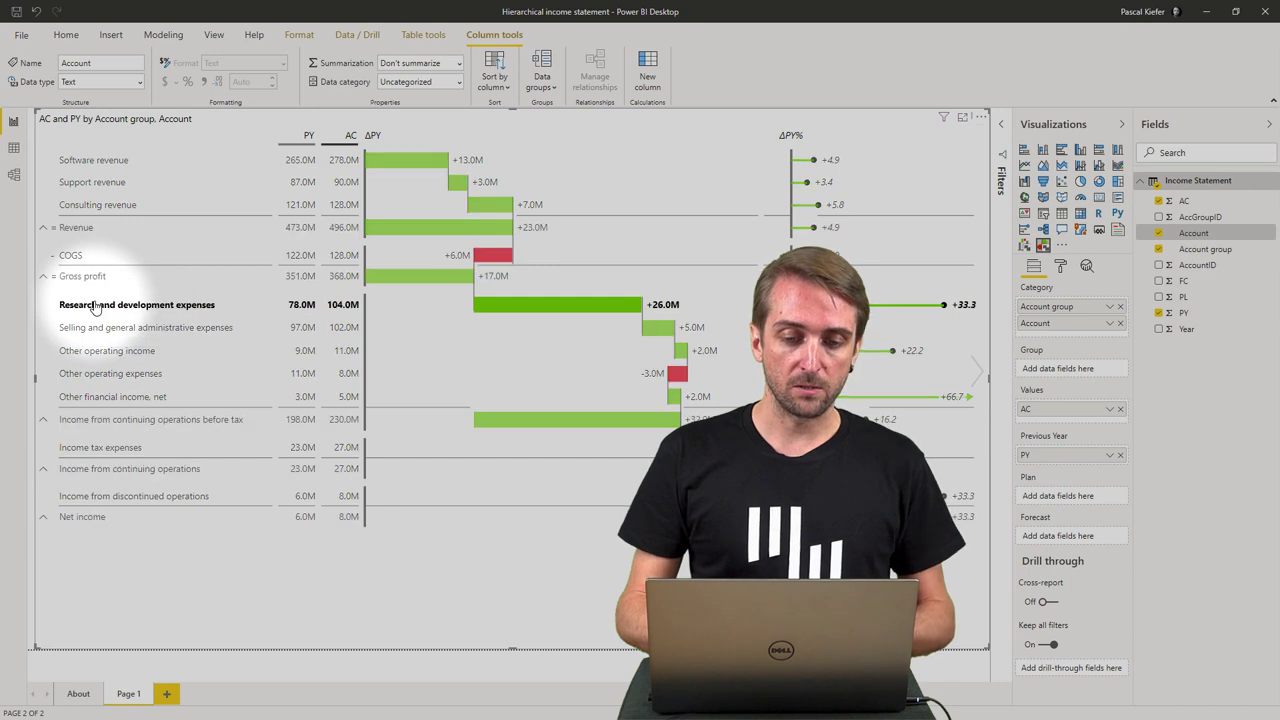
right_click(112, 308)
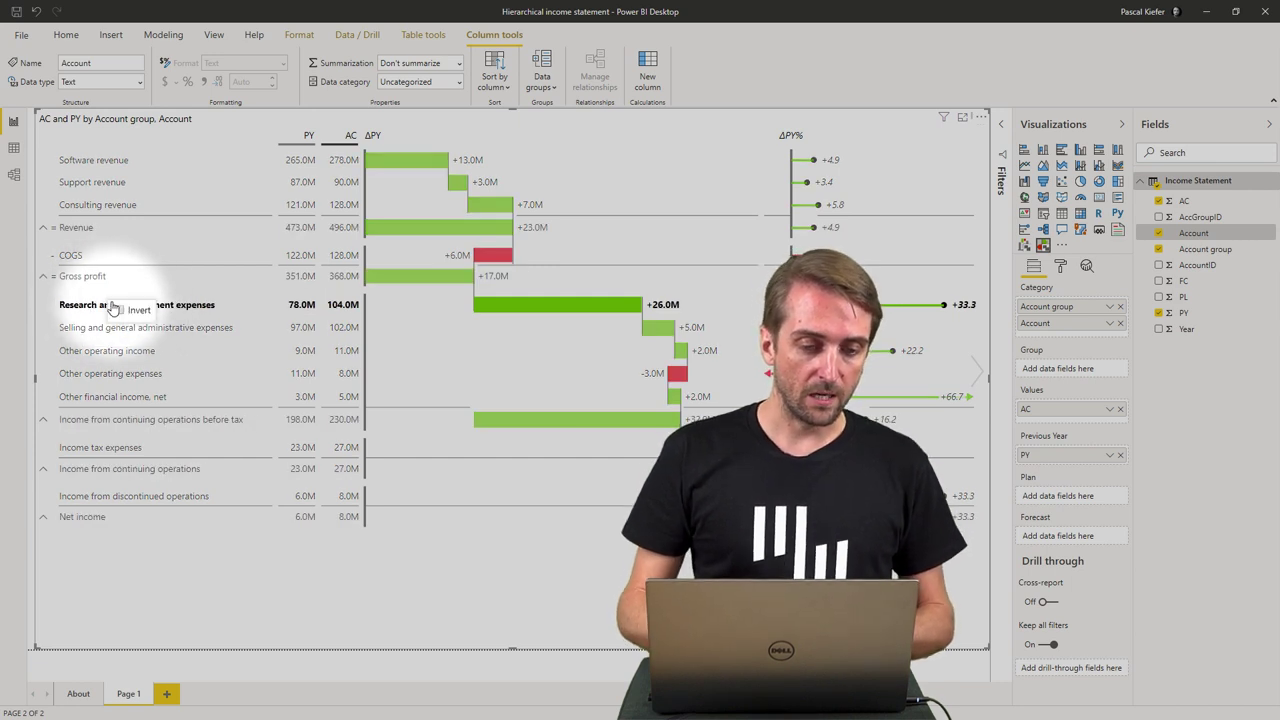
click(120, 311)
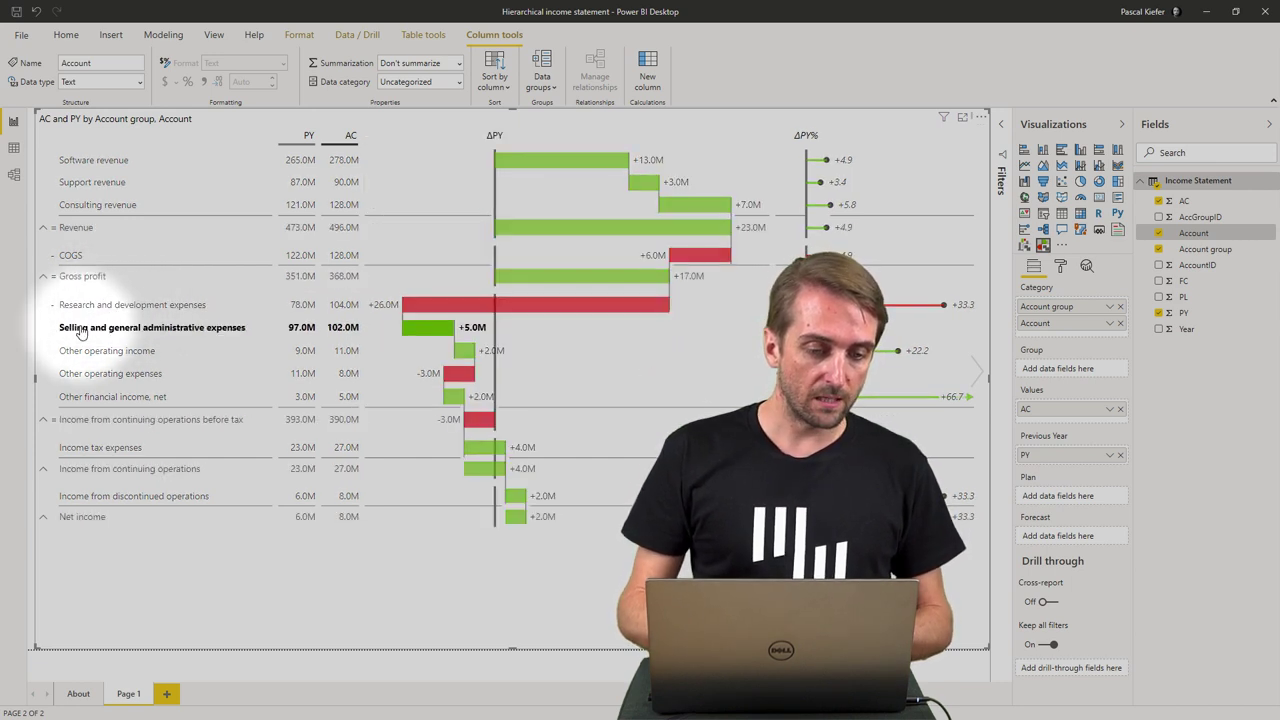
right_click(82, 332)
click(90, 338)
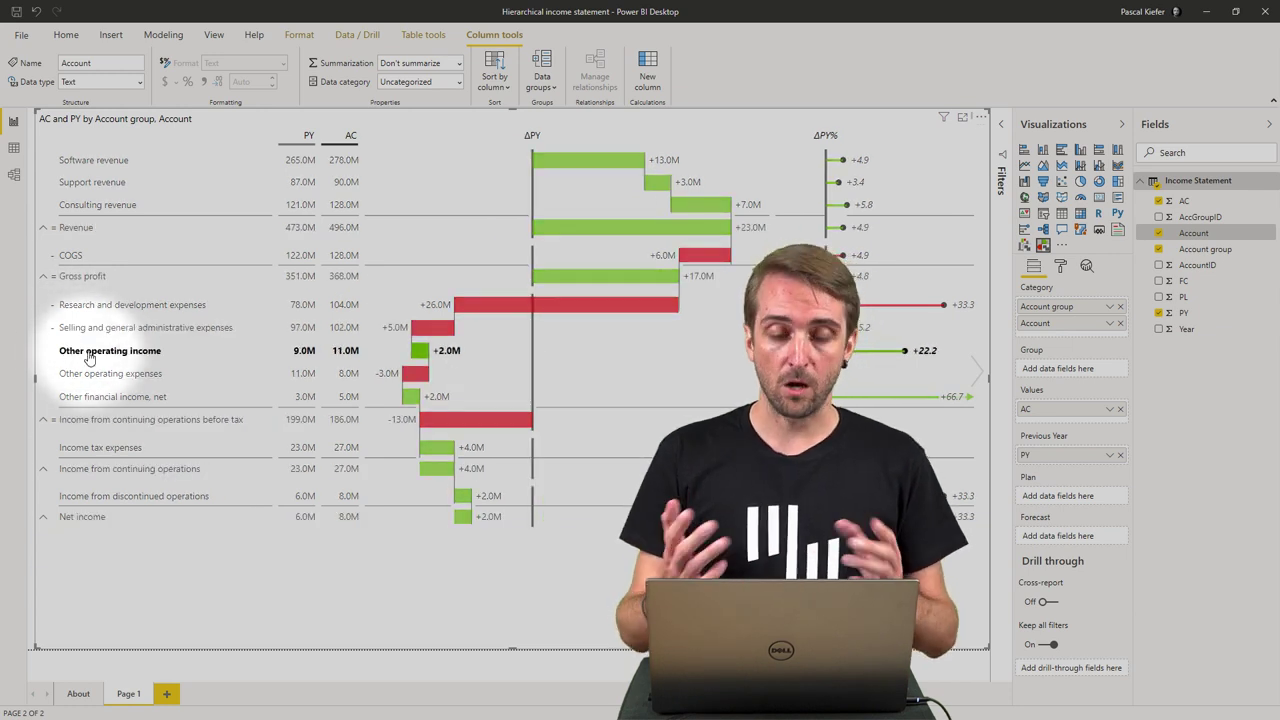
right_click(91, 378)
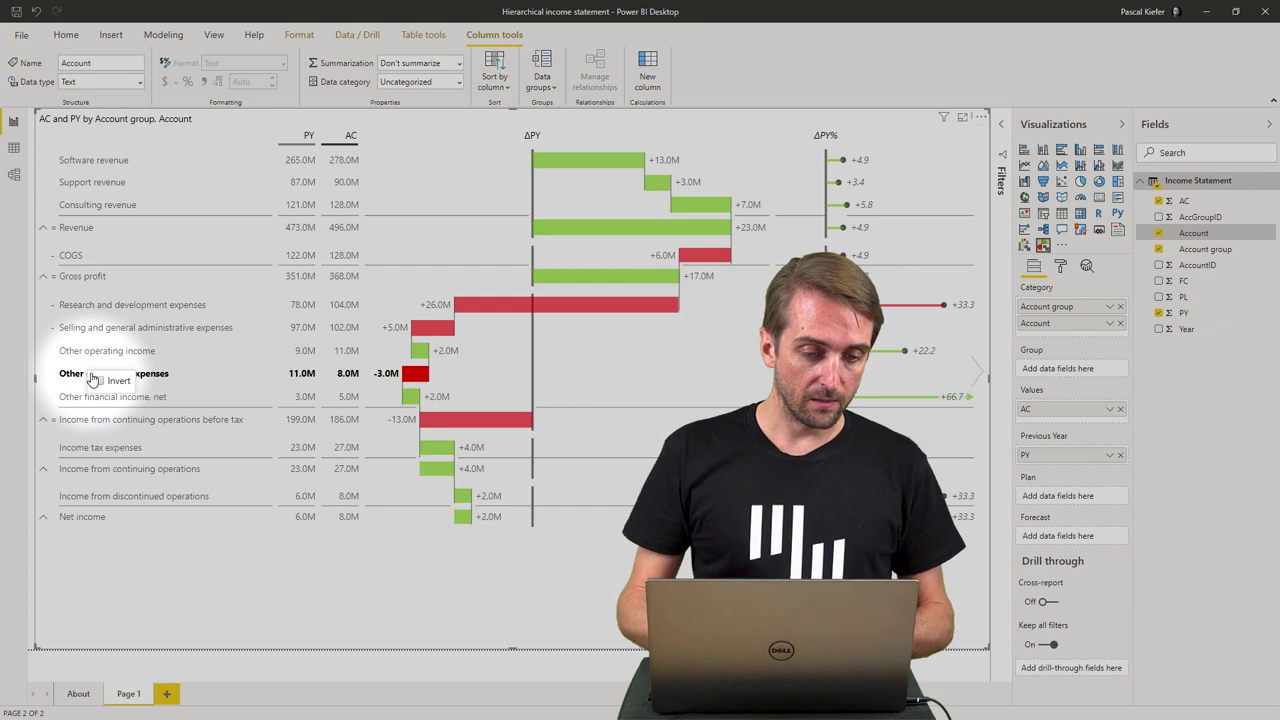
click(98, 385)
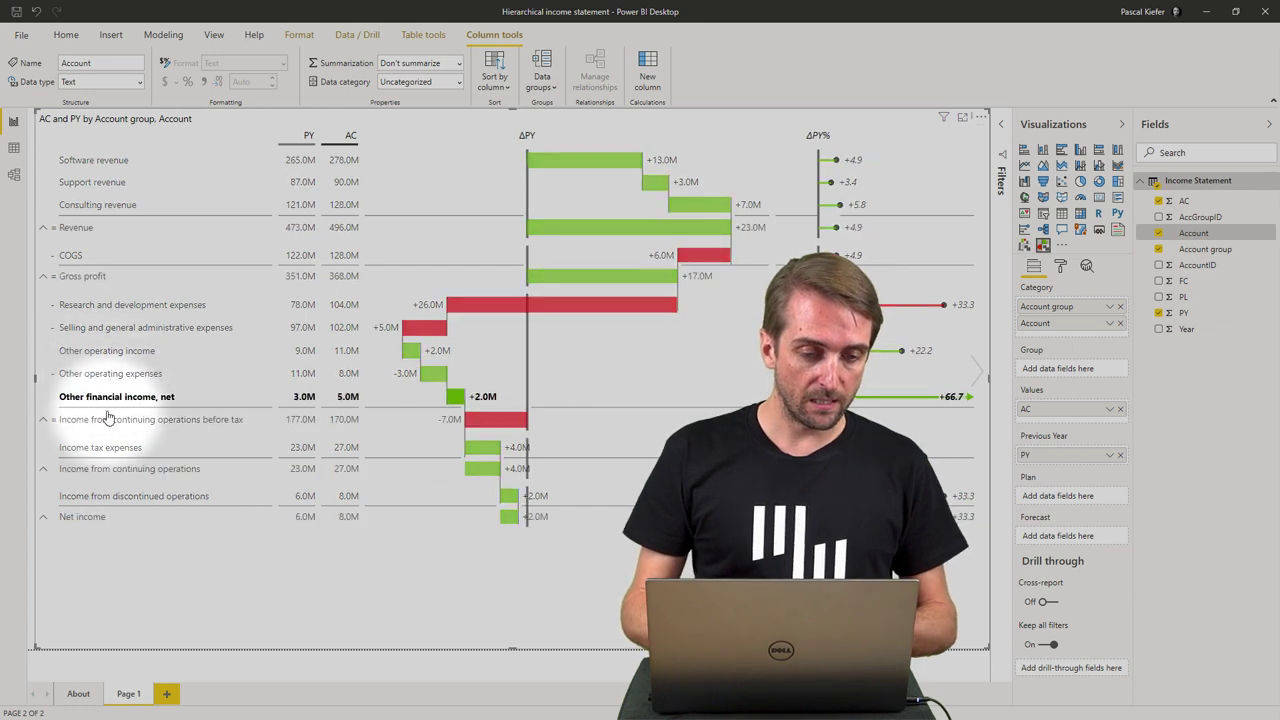
- Invert income tax expenses and mark continuing operations income and Net income as result rows
right_click(83, 426)
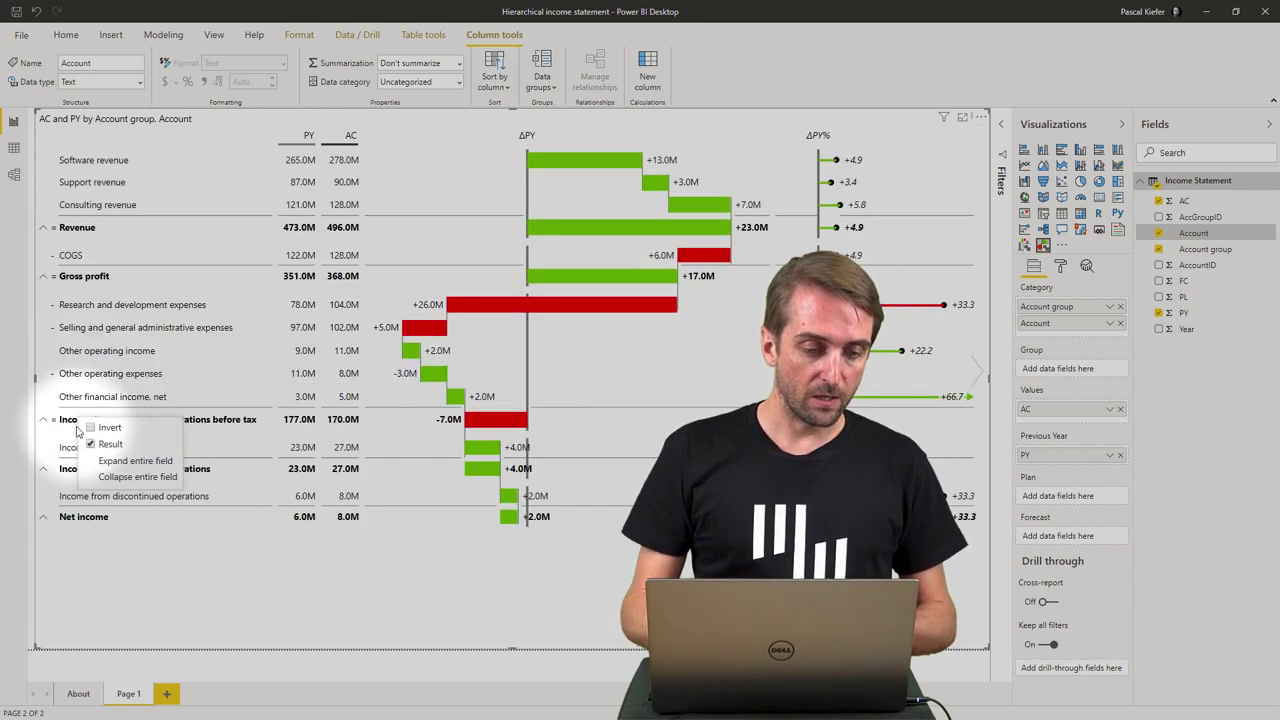
click(86, 452)
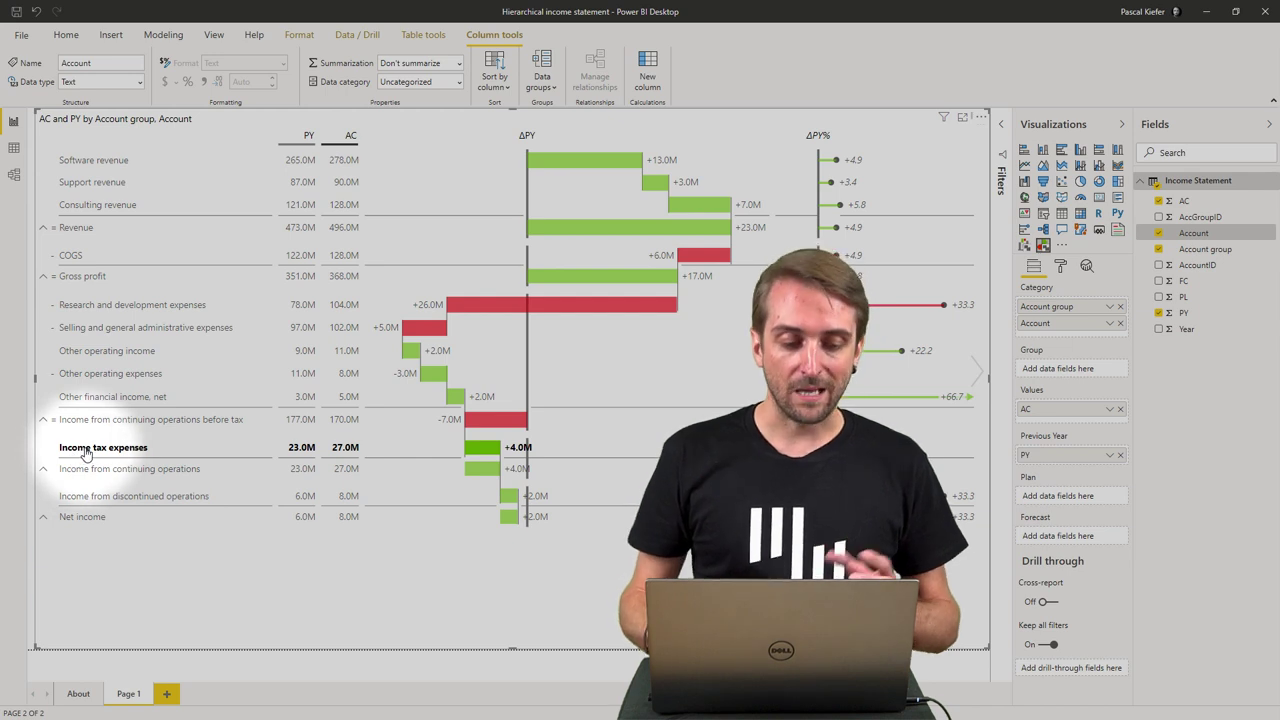
right_click(86, 453)
click(98, 459)
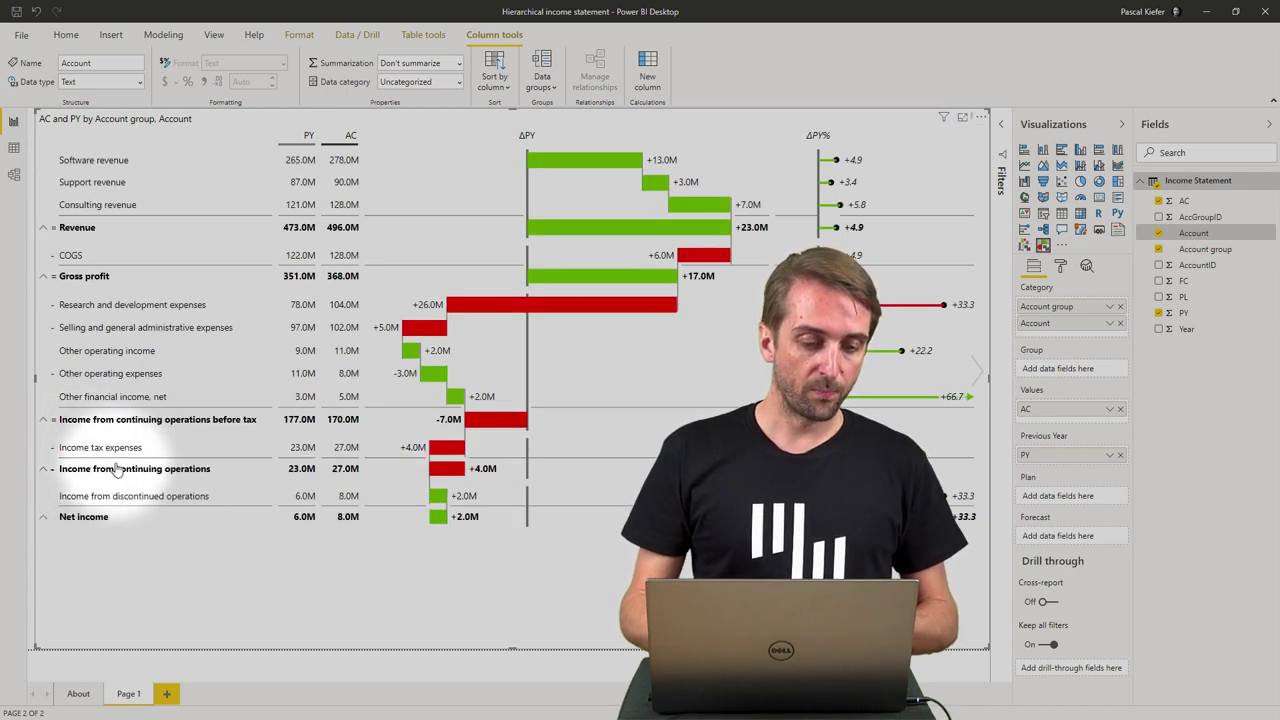
right_click(100, 474)
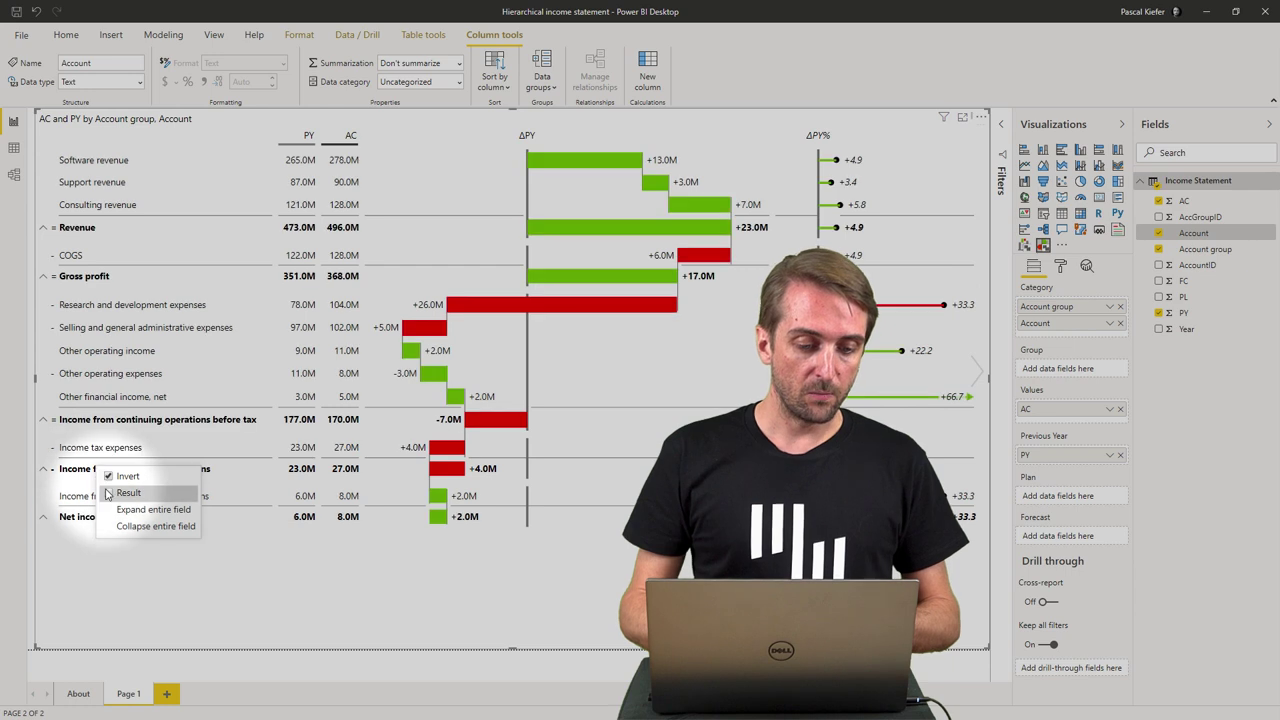
click(125, 490)
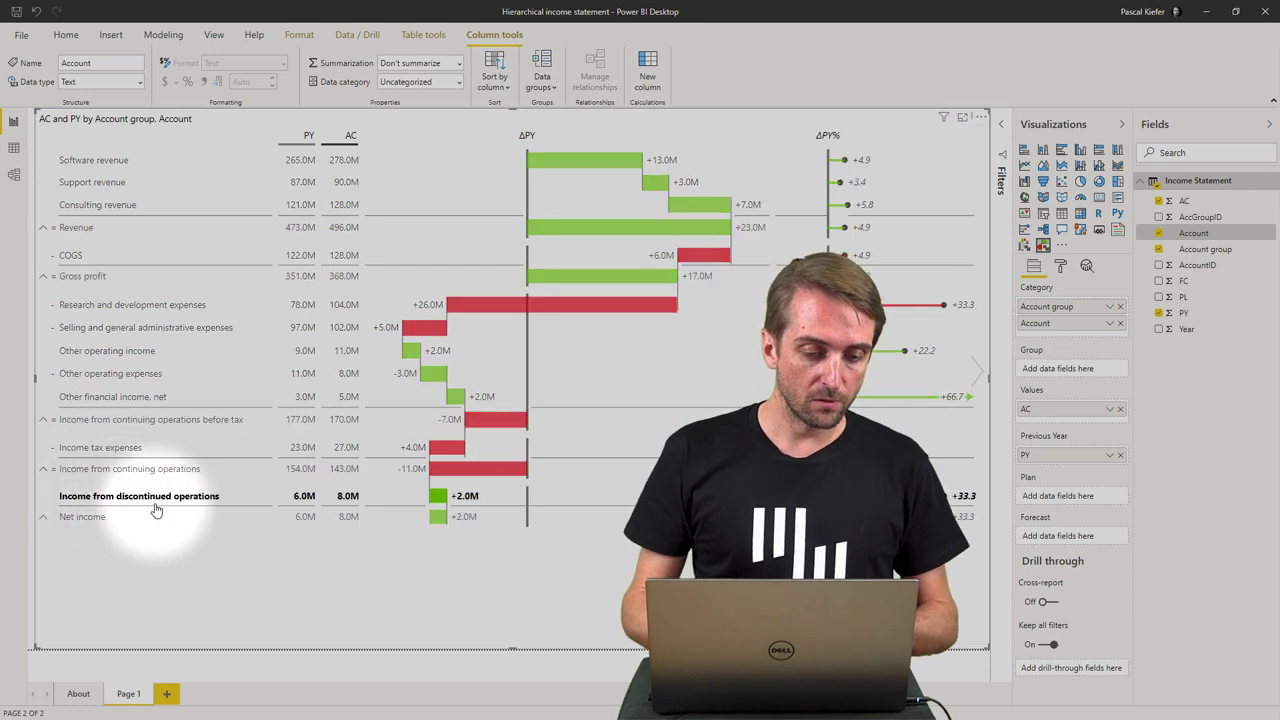
right_click(84, 520)
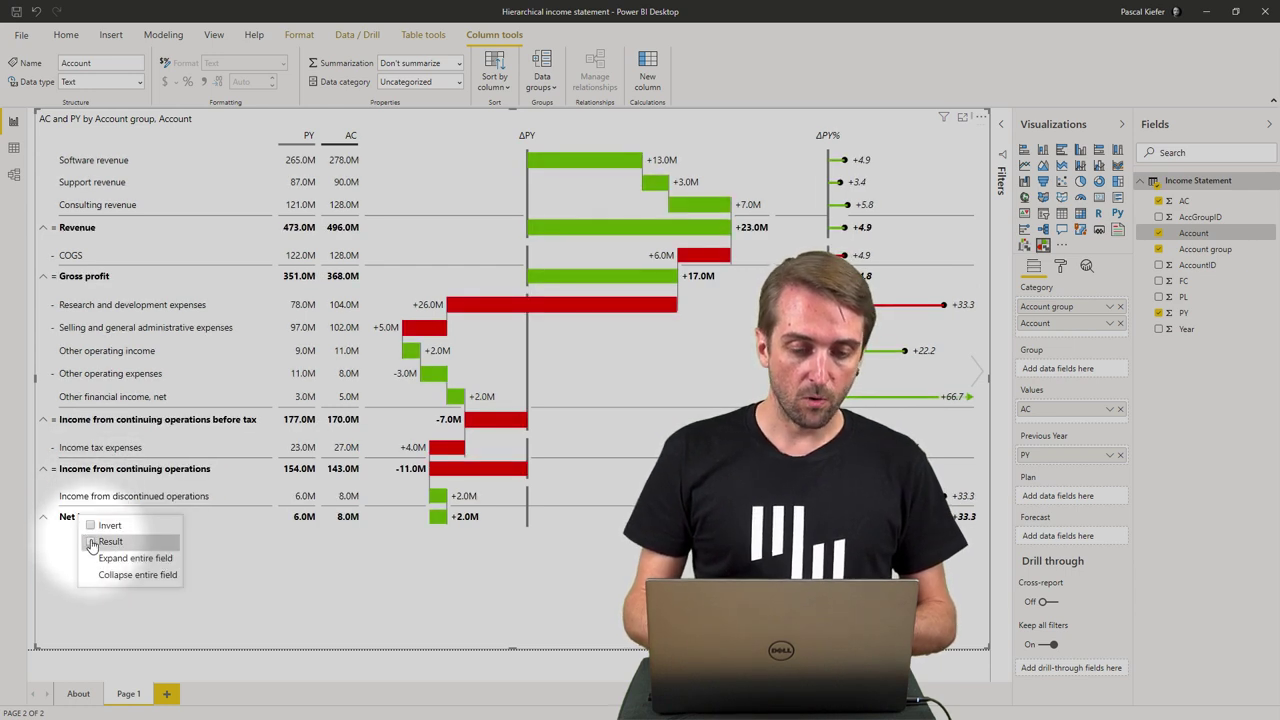
click(92, 546)
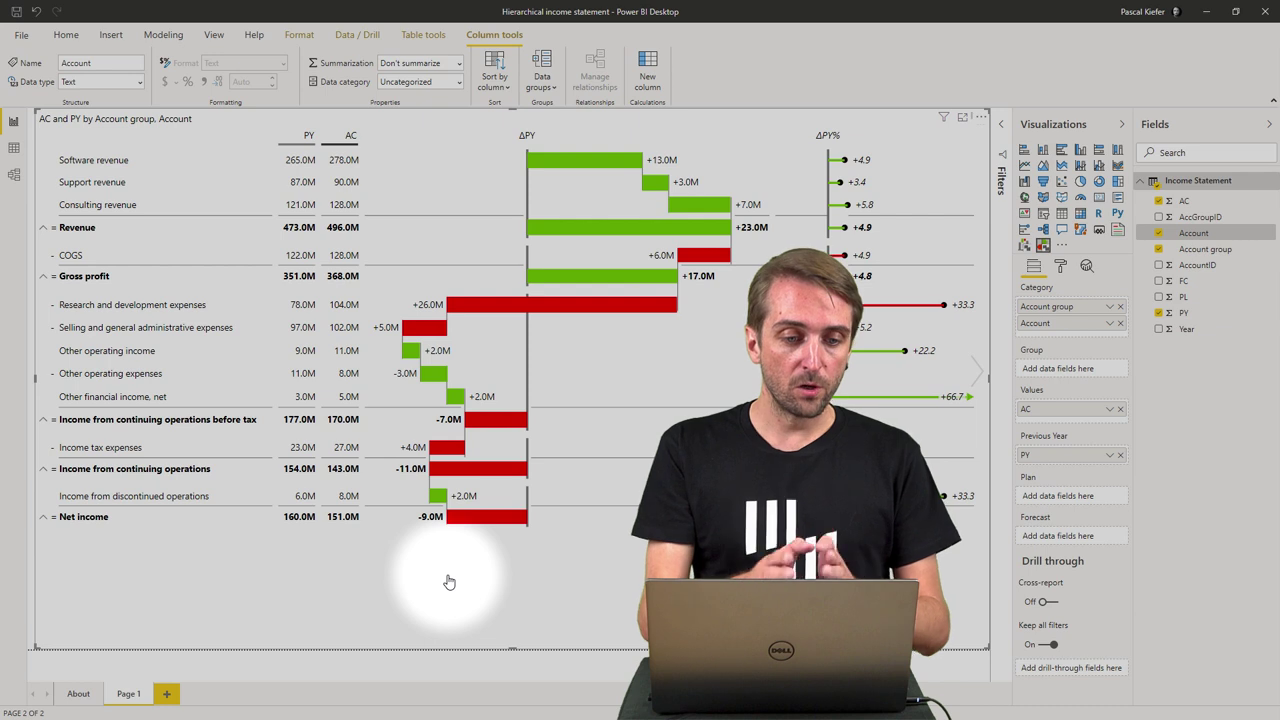
click(465, 495)
click(500, 304)
click(440, 495)
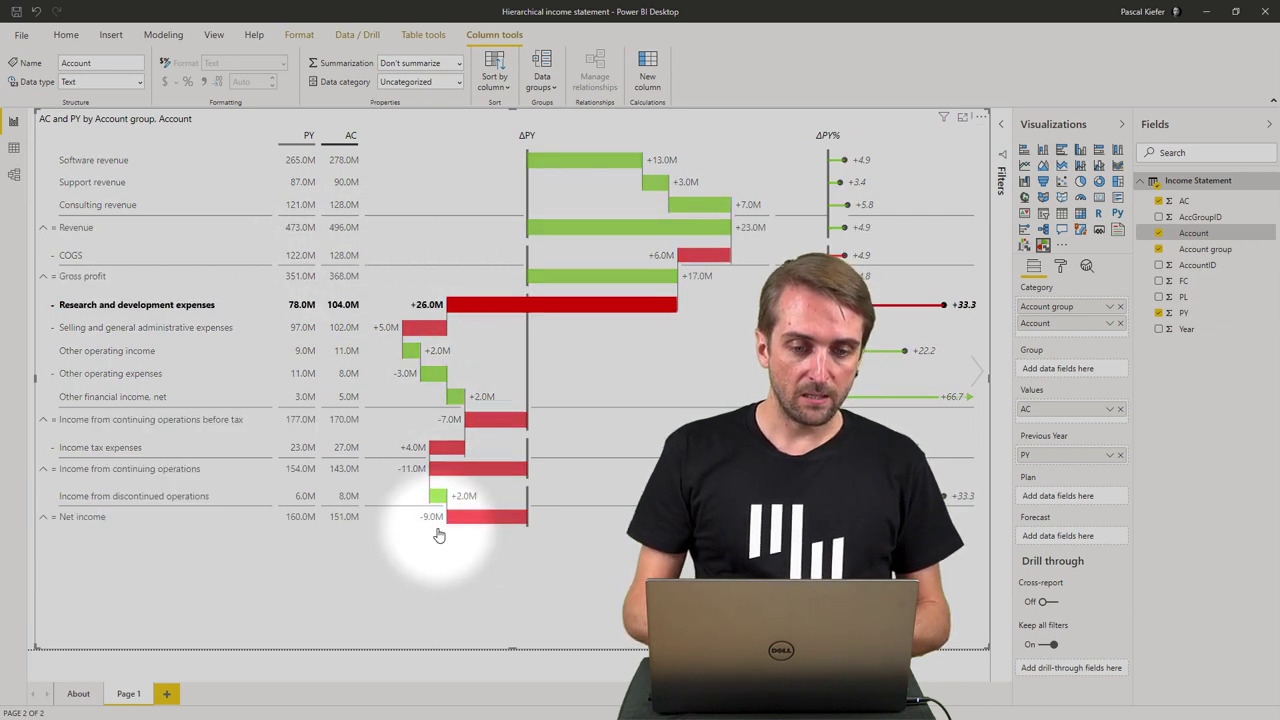
click(496, 609)
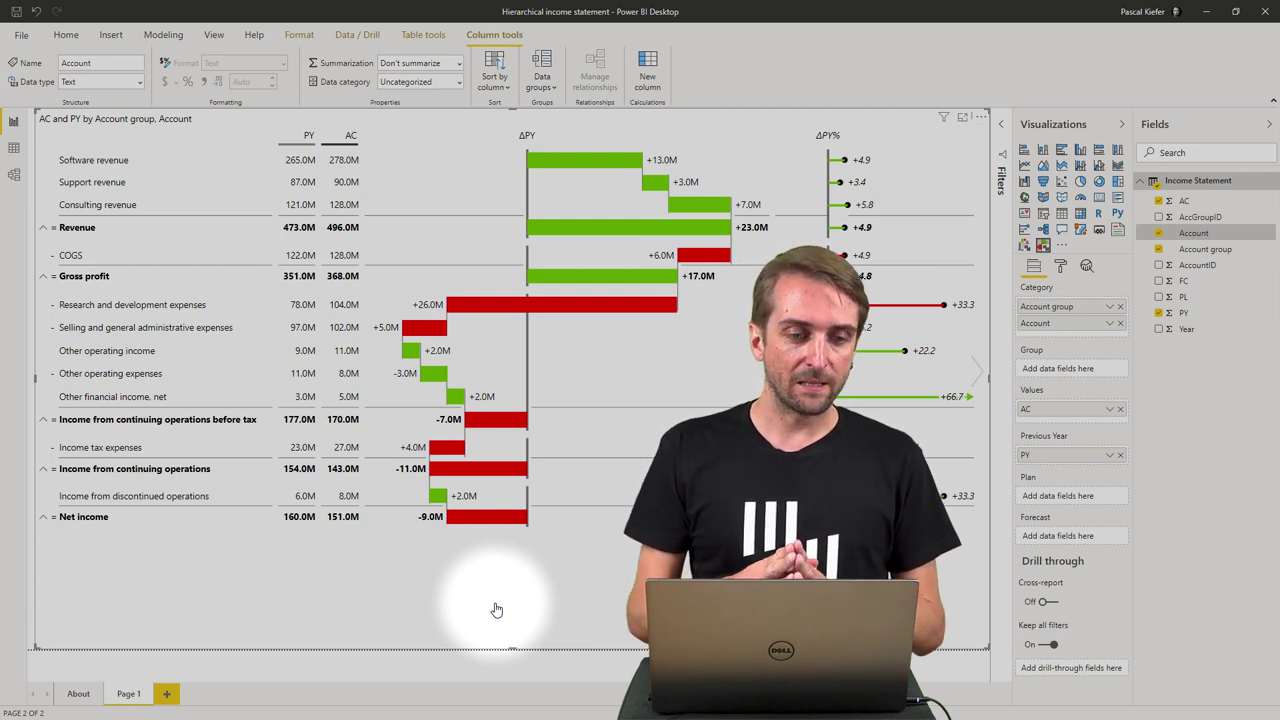
- Collapse Net income, continuing operations, before-tax income, Gross profit and Revenue into their five totals
click(43, 517)
click(43, 469)
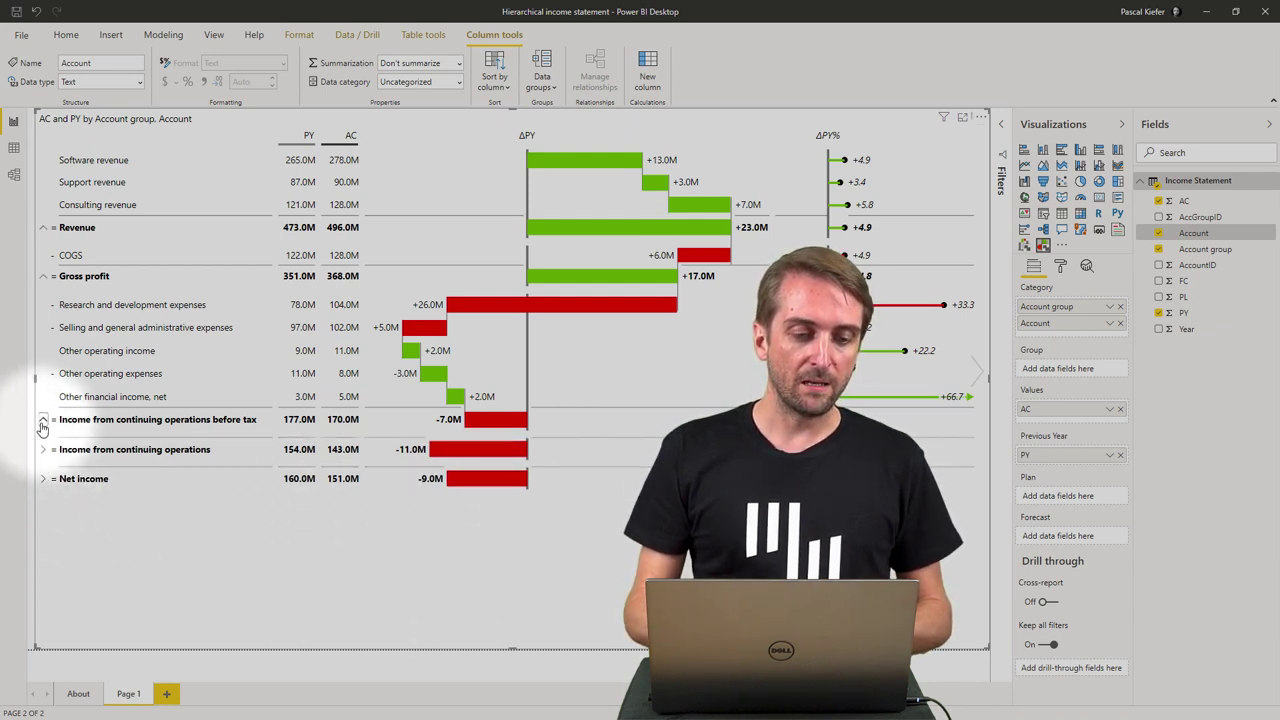
click(43, 420)
click(43, 276)
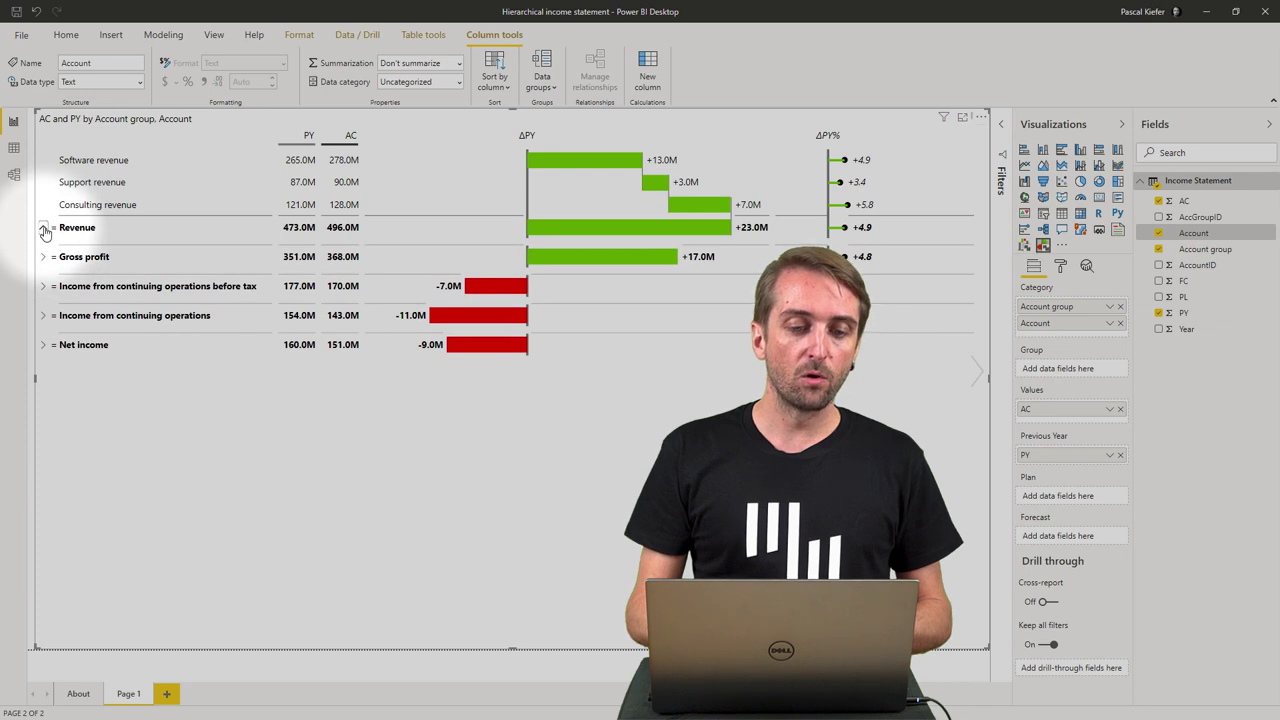
click(44, 230)
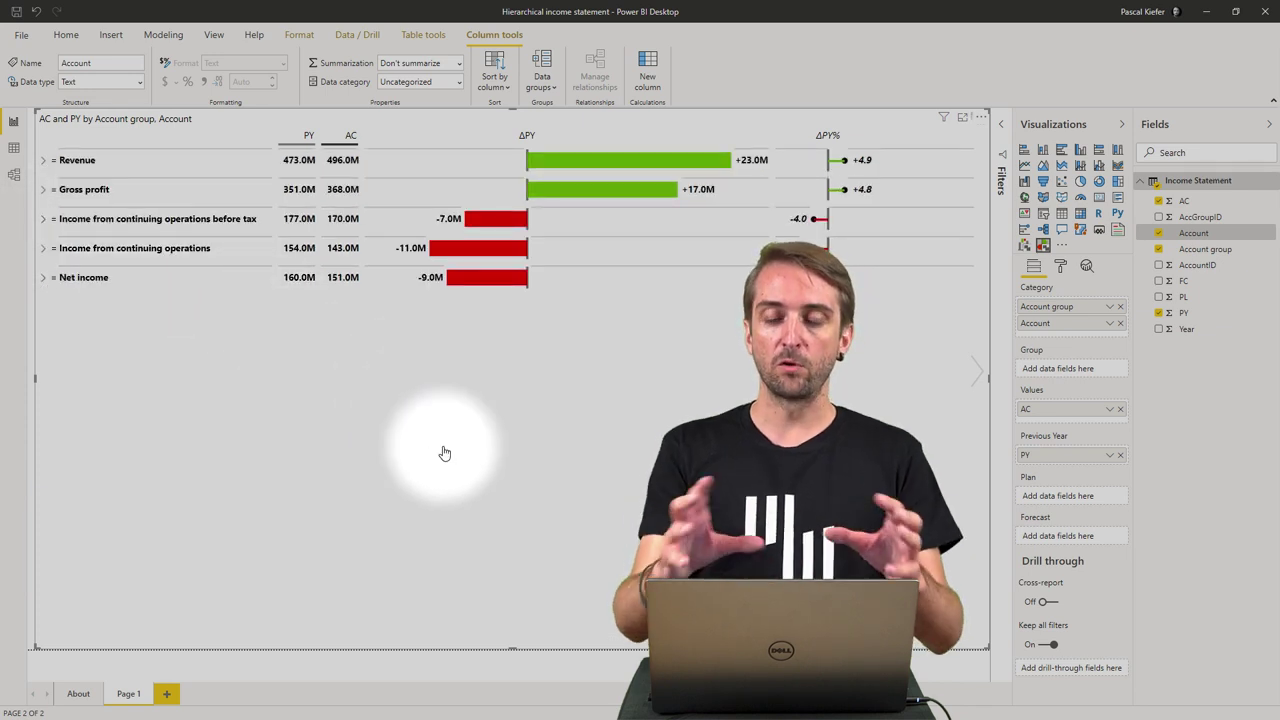